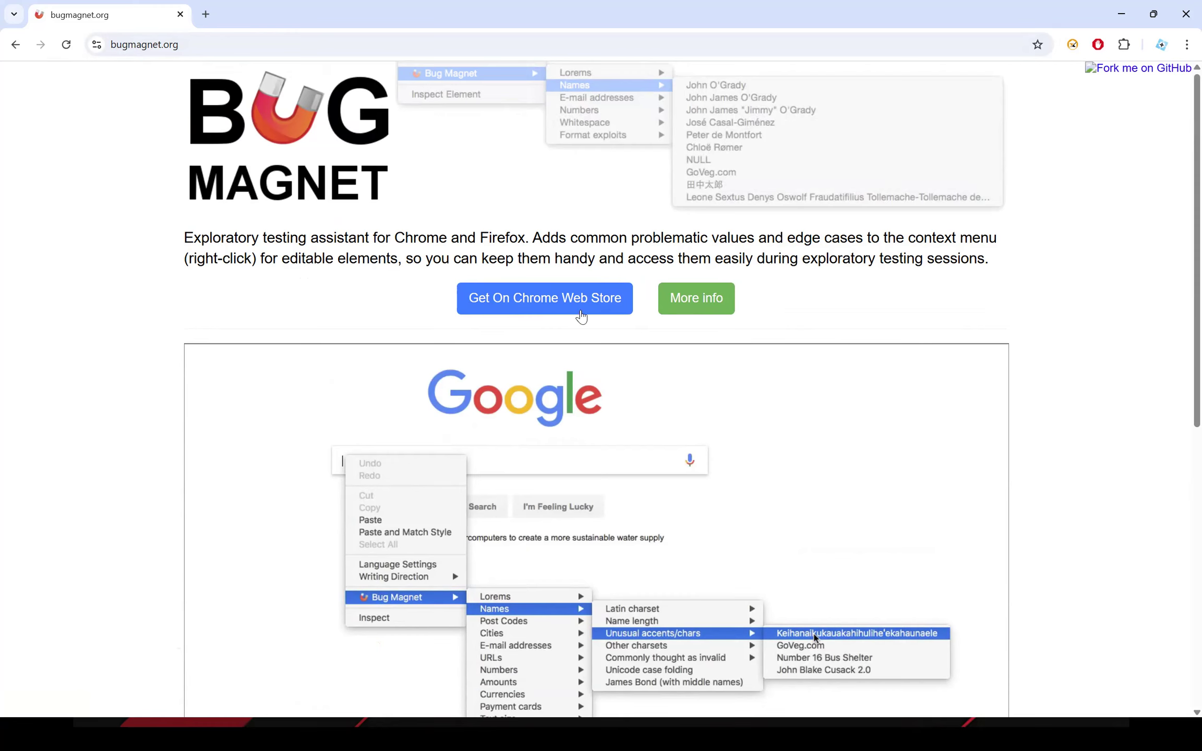
Open Bug Magnet's Chrome Web Store listing and check the notice about the extension's availability.
left_click(550, 315)
left_click_drag(263, 324, 781, 327)
left_click(781, 326)
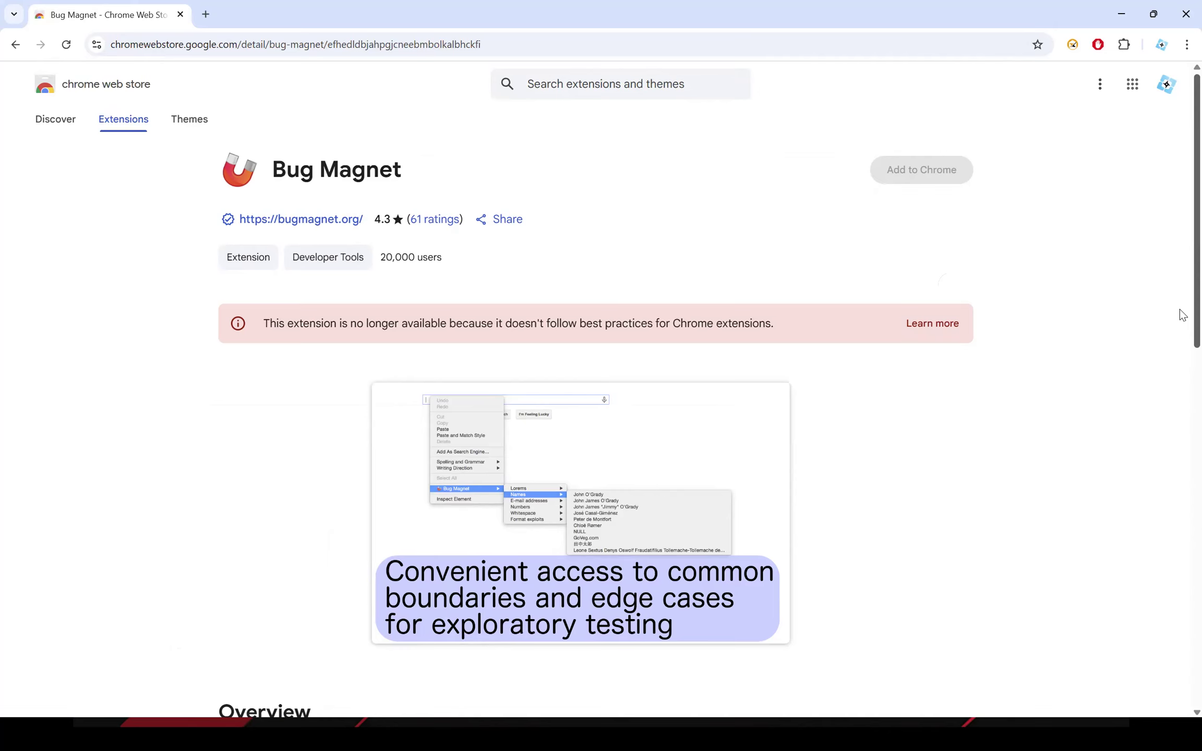
left_click_drag(263, 324, 861, 340)
left_click(918, 264)
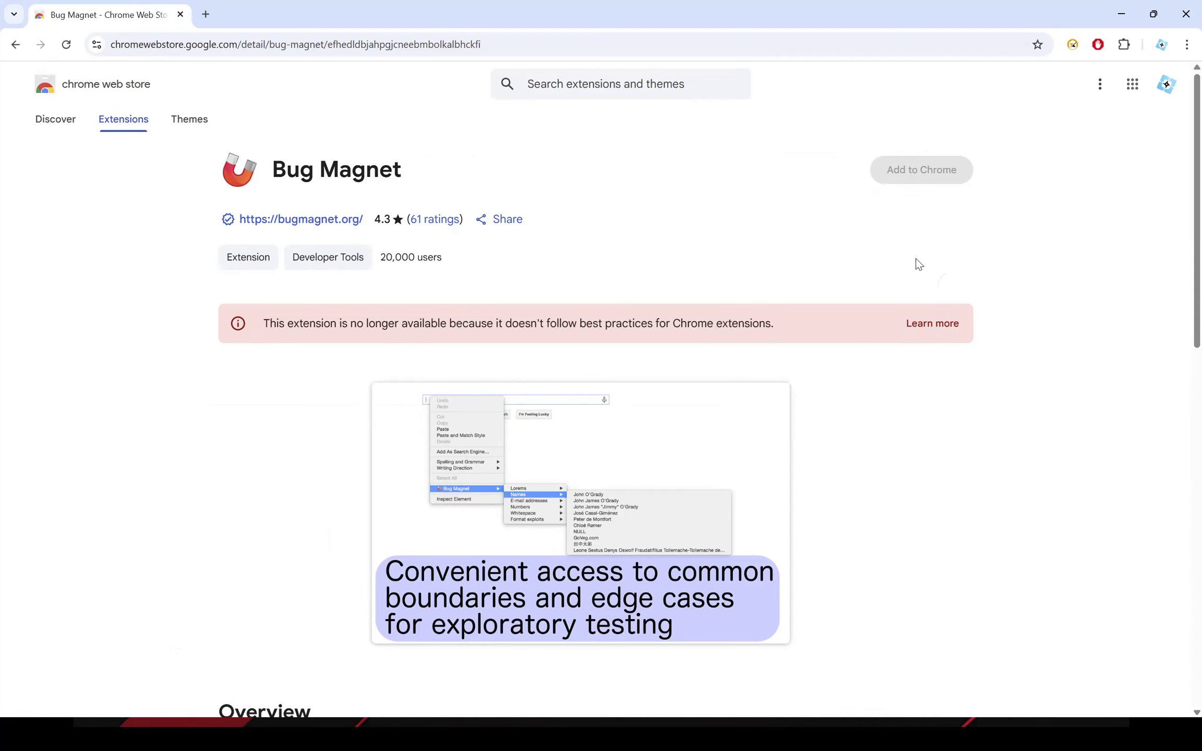
key("alt+Tab")
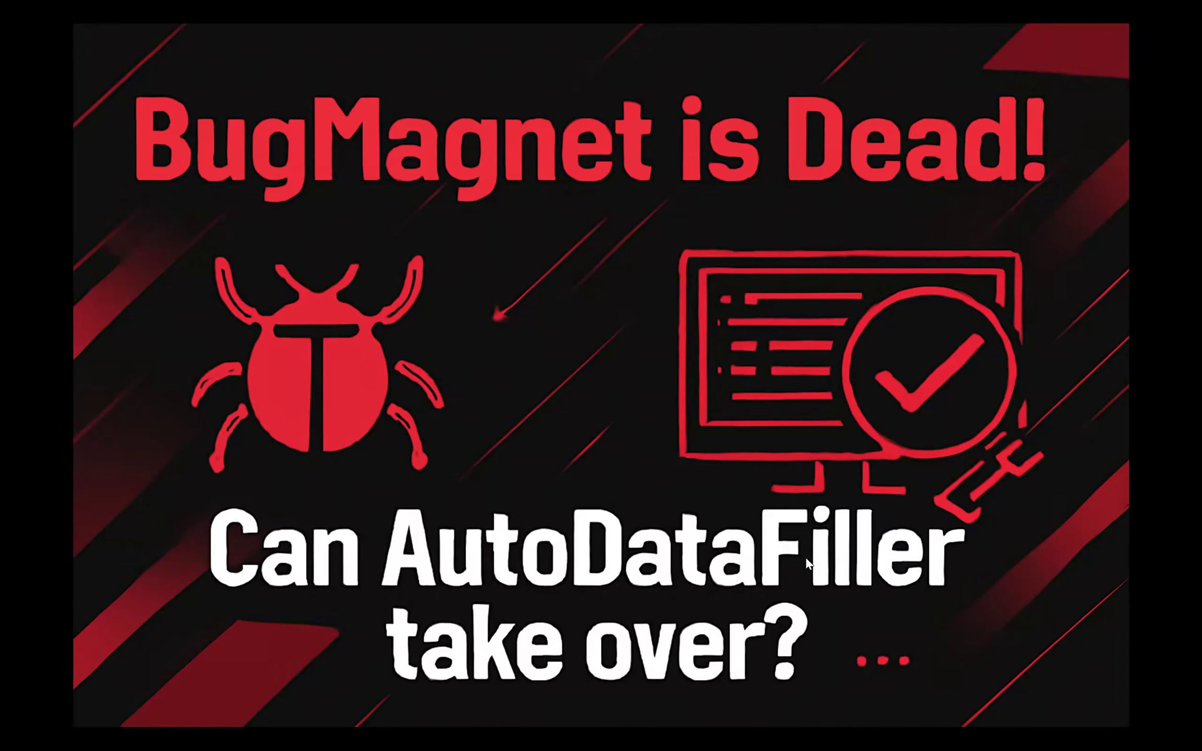
key("alt+Tab")
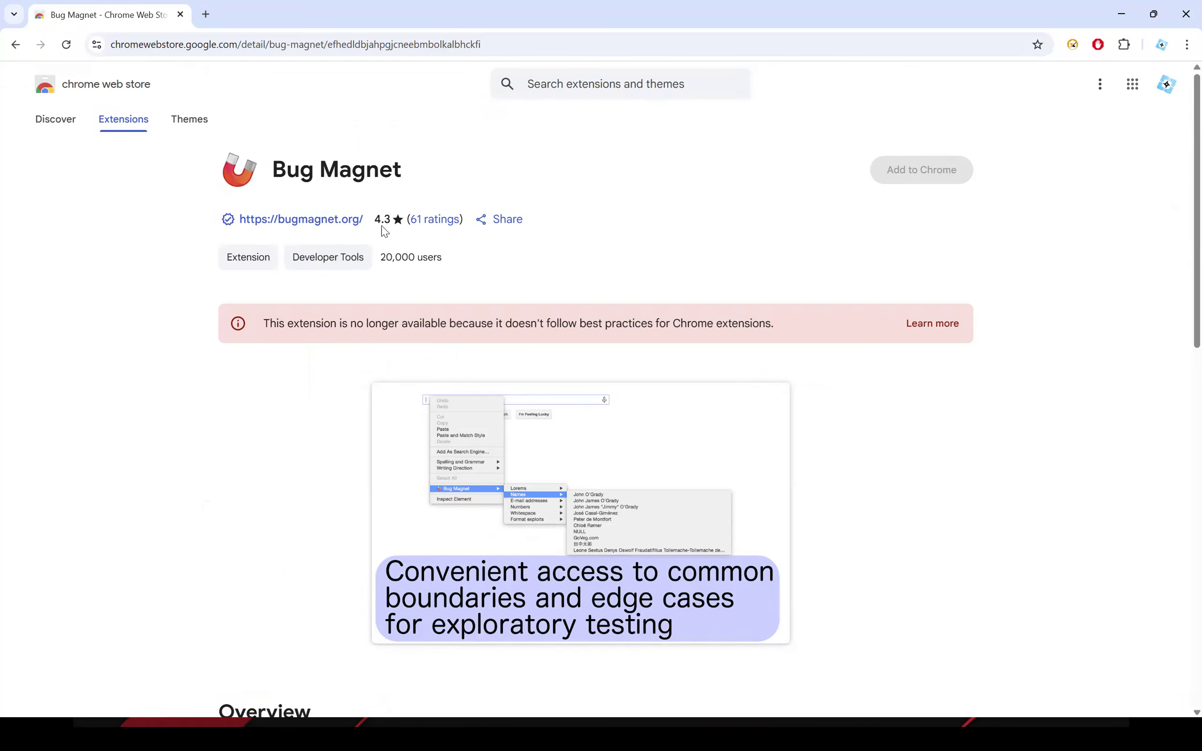
Search the web for autodatafiller in a new tab and open SelectorsHub's Auto Data Filler page.
left_click(206, 14)
type("au")
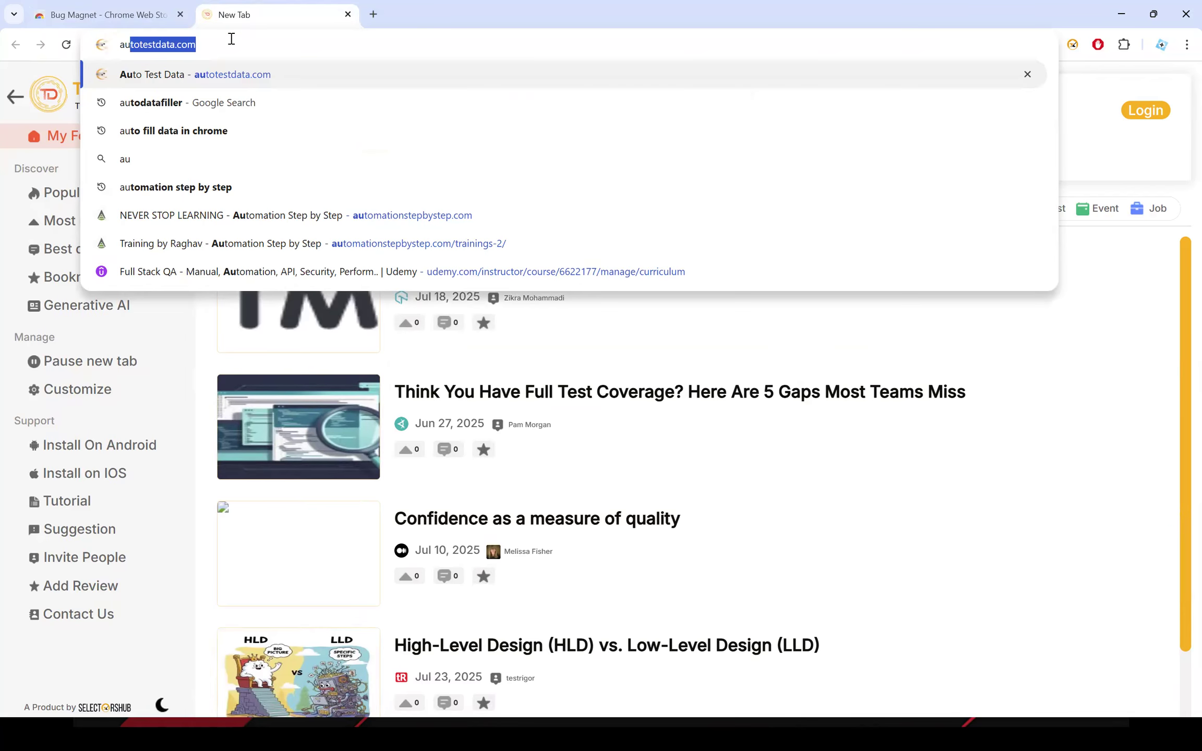
type("todatafiller")
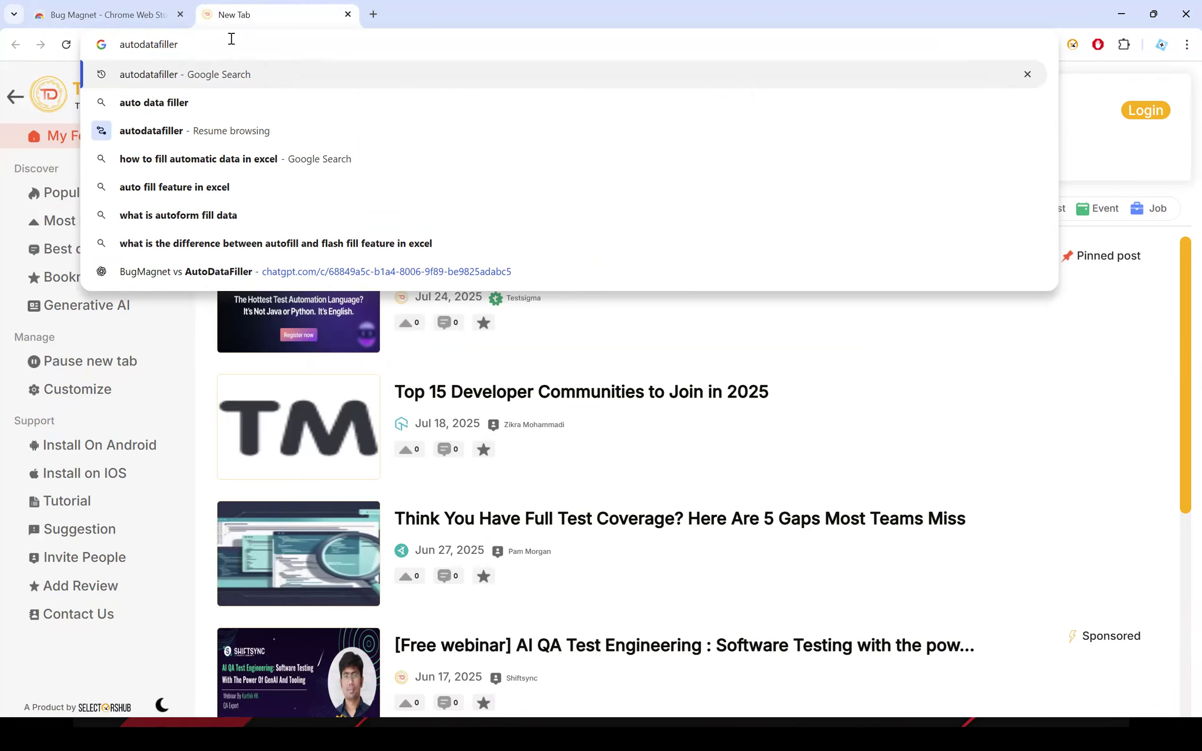
key("Return")
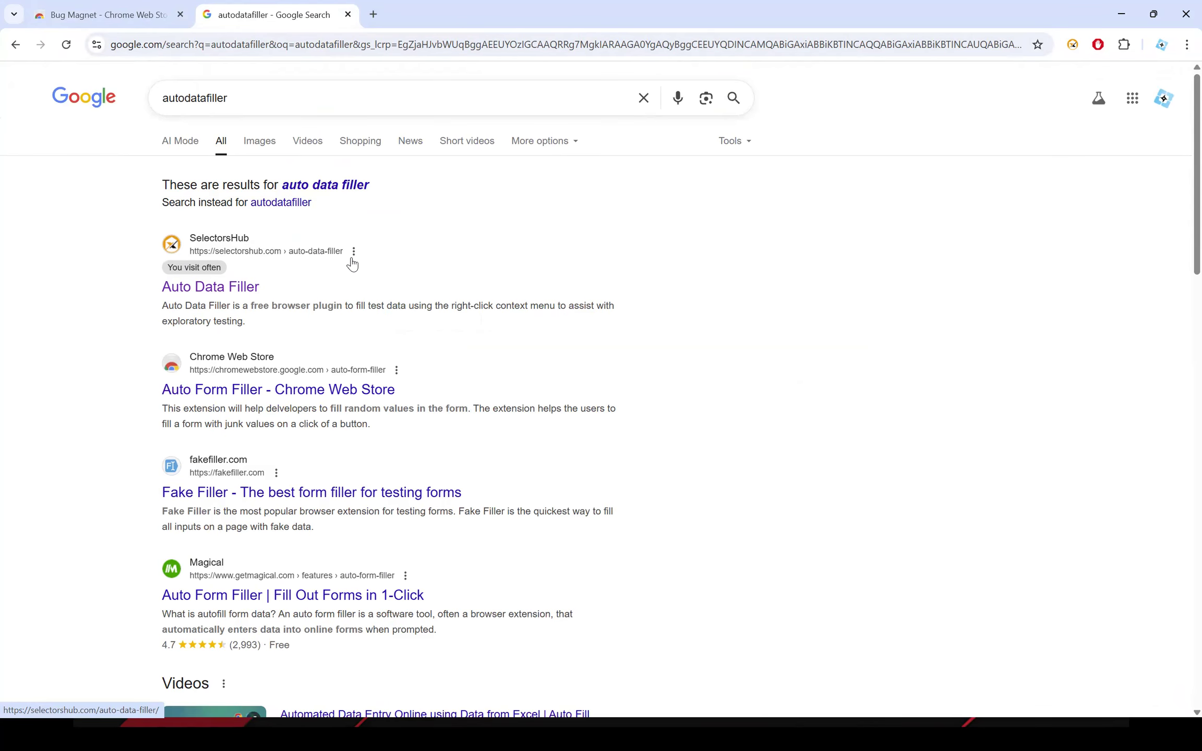
left_click(228, 292)
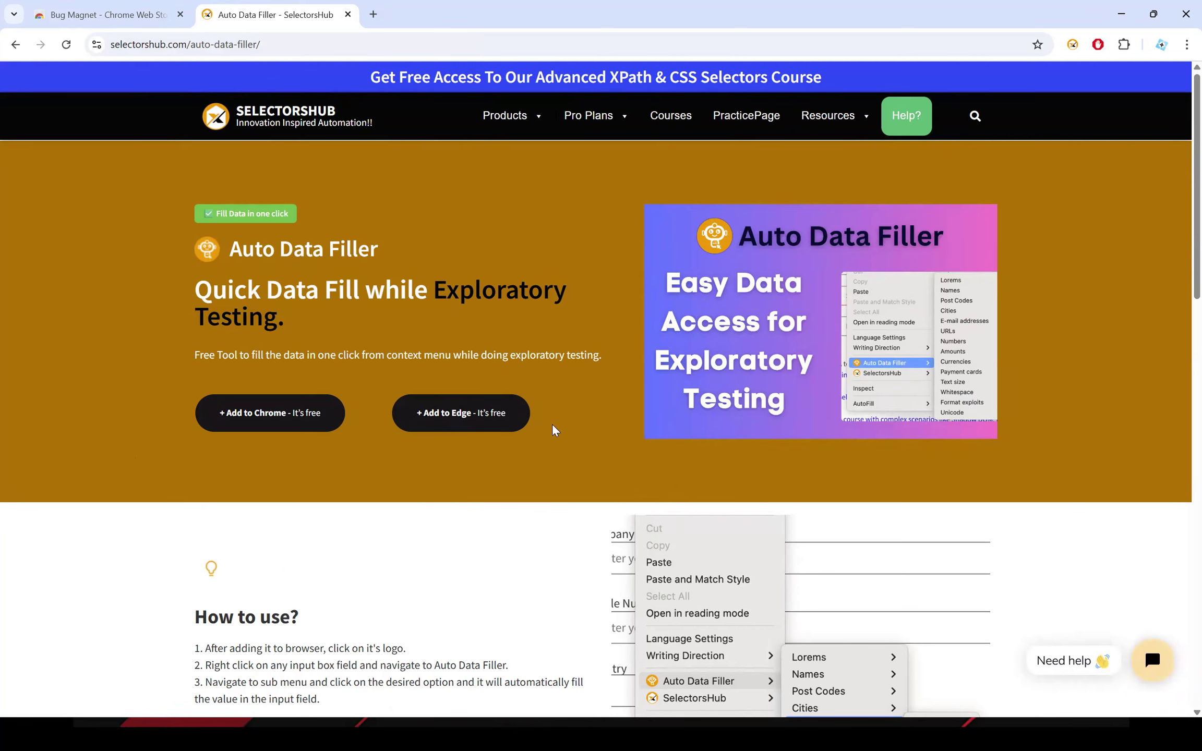
Open Auto Data Filler's Chrome Web Store listing and add the extension to Chrome.
scroll(557, 430, "down", 2)
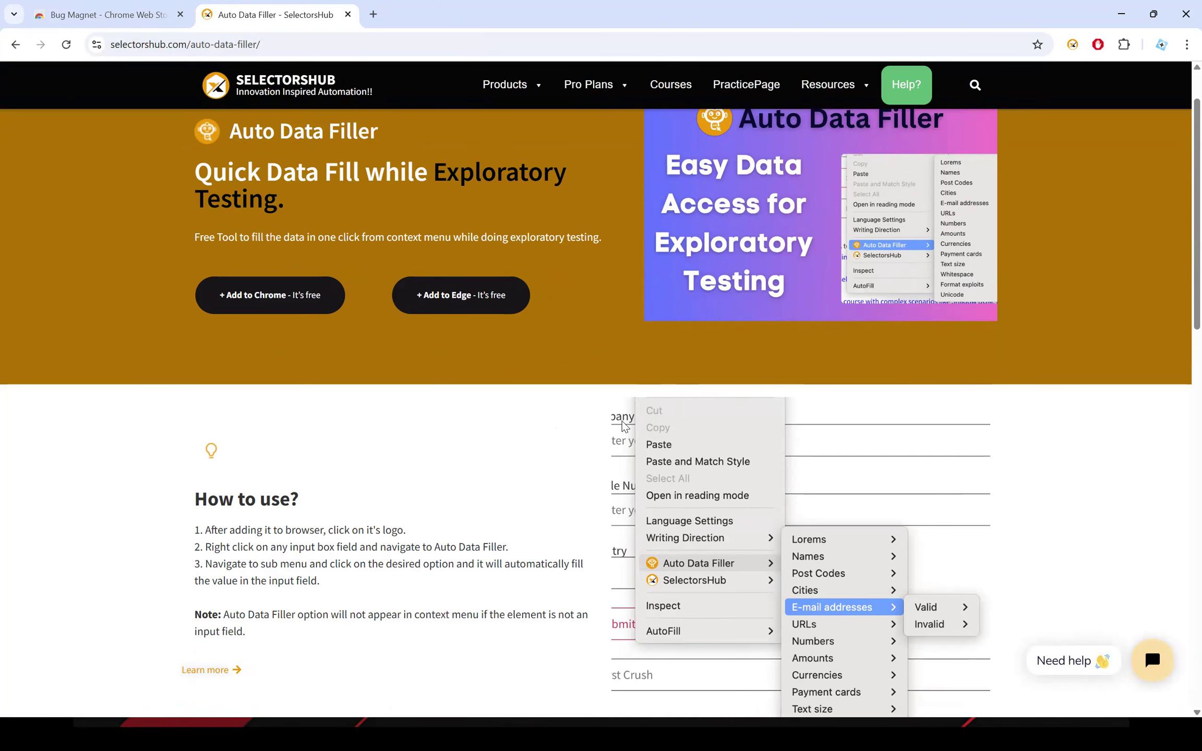
scroll(396, 459, "up", 2)
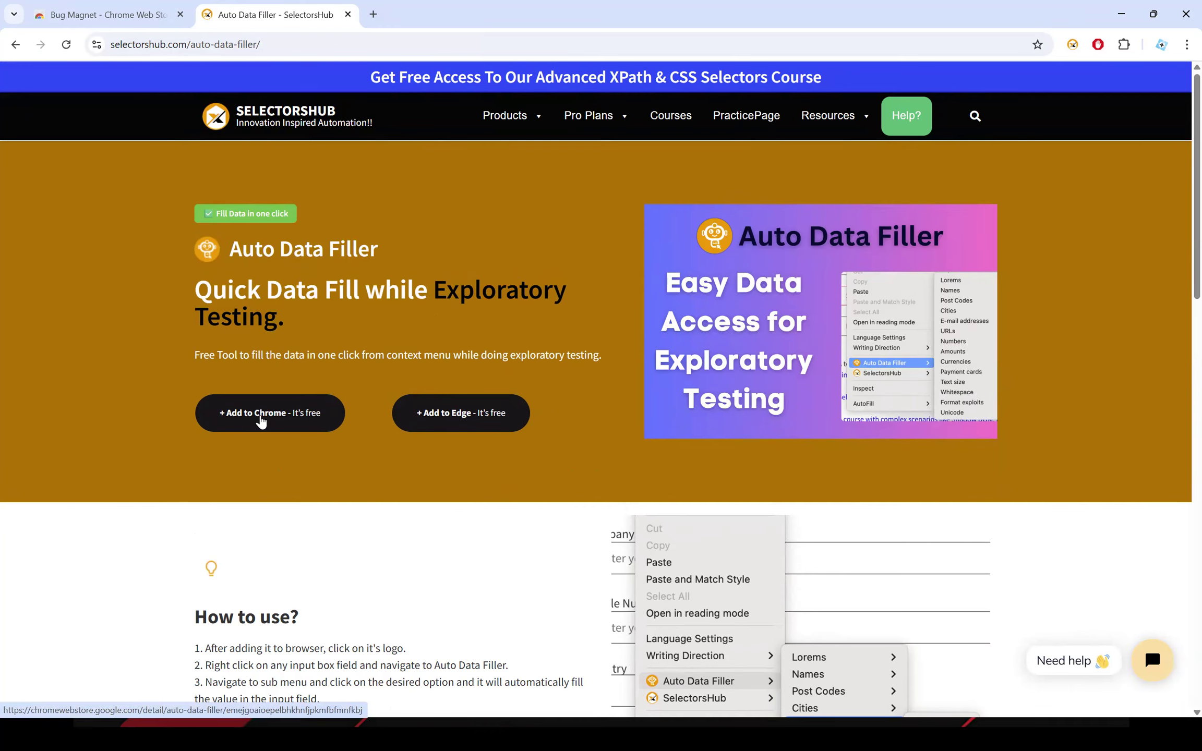
left_click(260, 421)
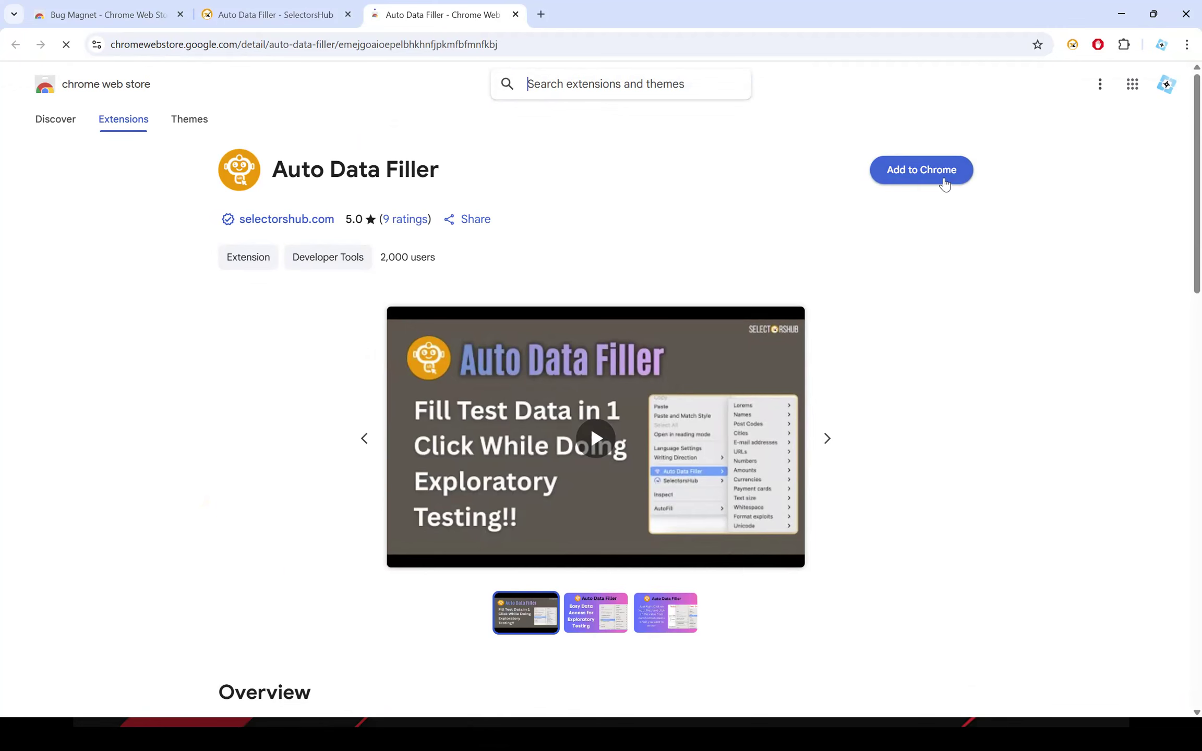
scroll(600, 281, "down", 4)
scroll(674, 349, "up", 3)
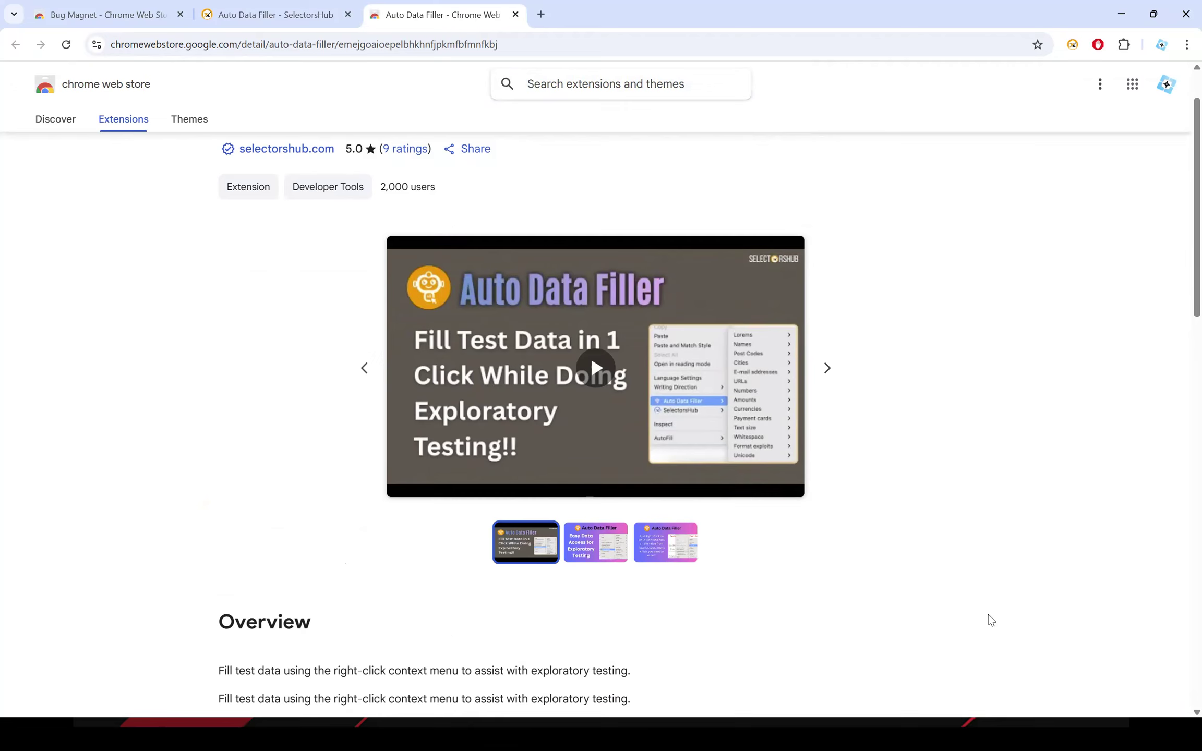
scroll(946, 561, "down", 11)
scroll(887, 521, "up", 12)
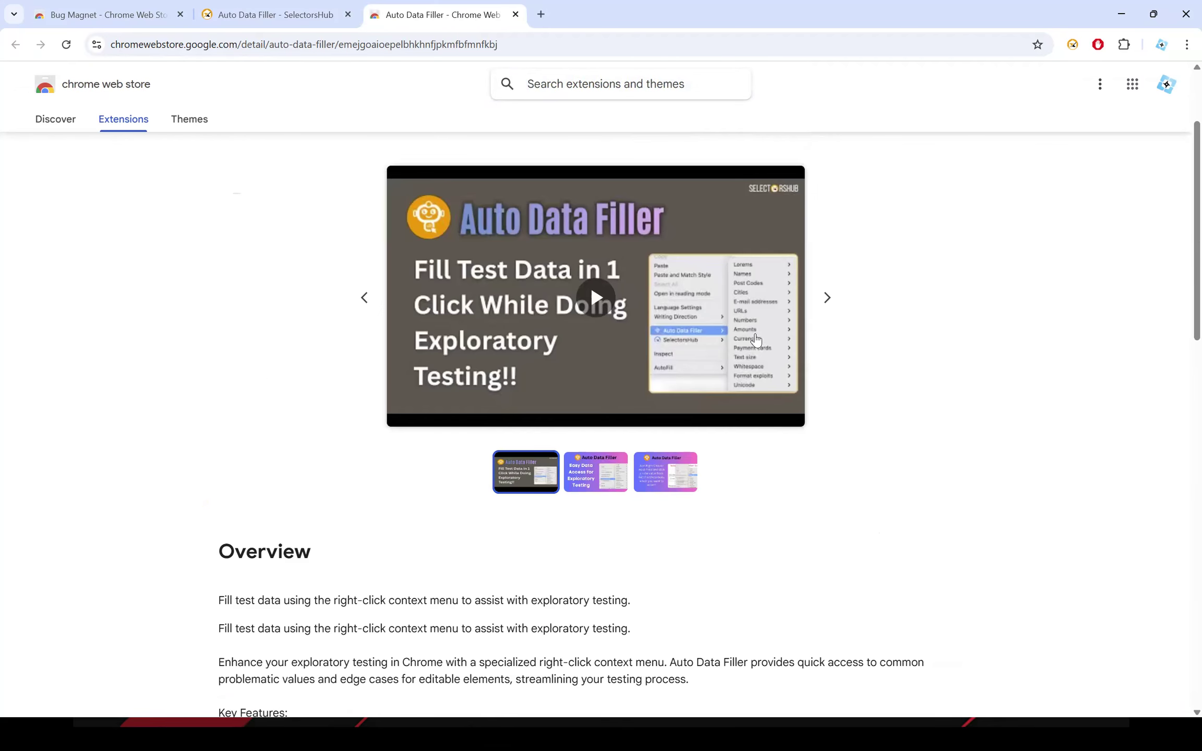
scroll(755, 339, "up", 3)
left_click(920, 171)
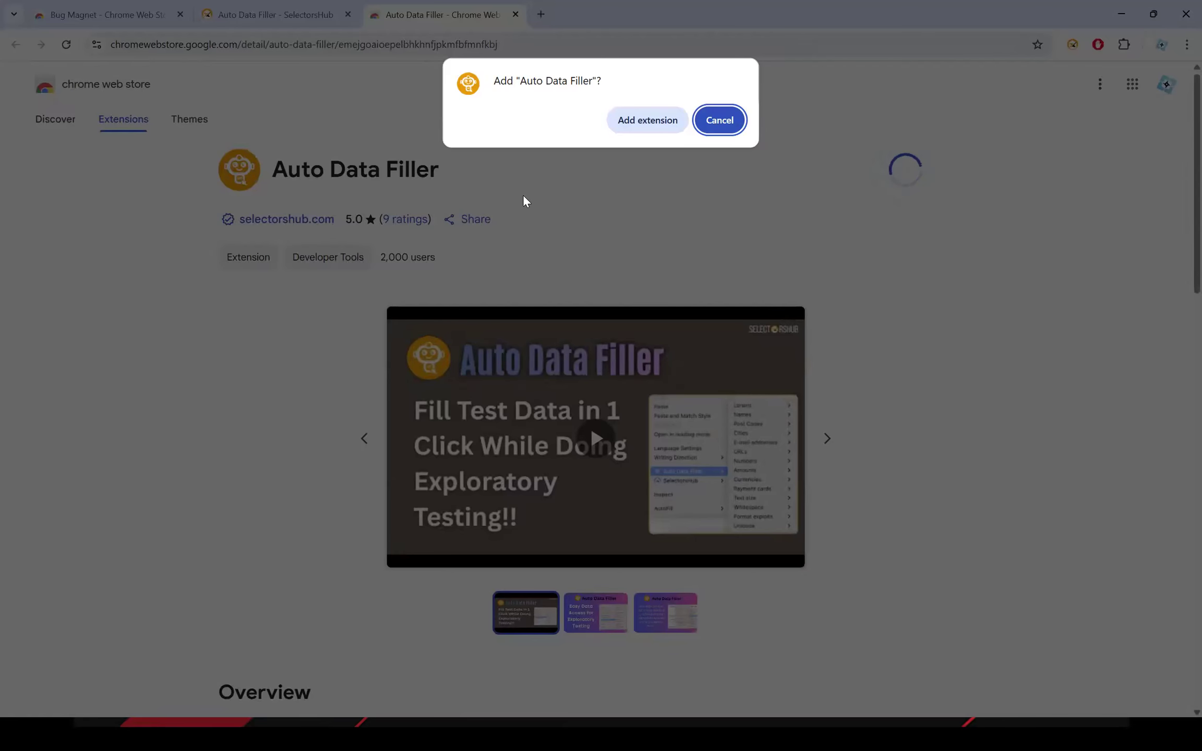
left_click(643, 125)
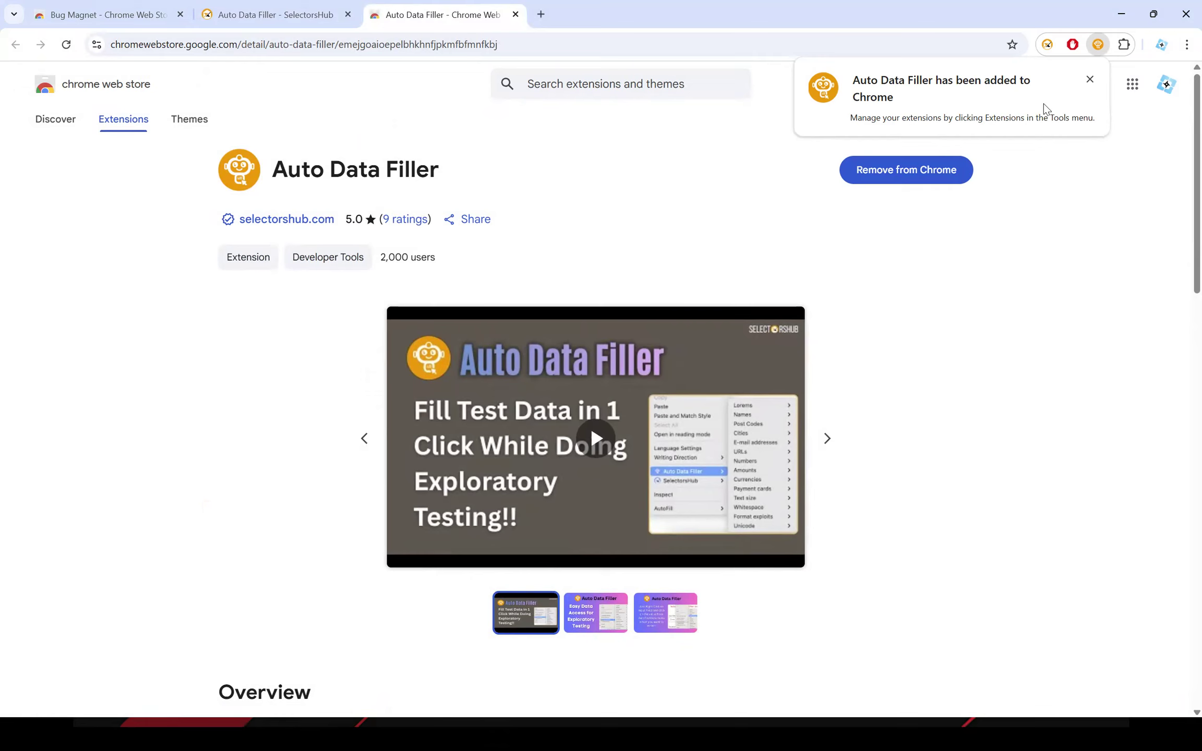
Pin the Auto Data Filler extension in the browser and check it in the list of installed extensions.
left_click(1124, 45)
left_click(1074, 186)
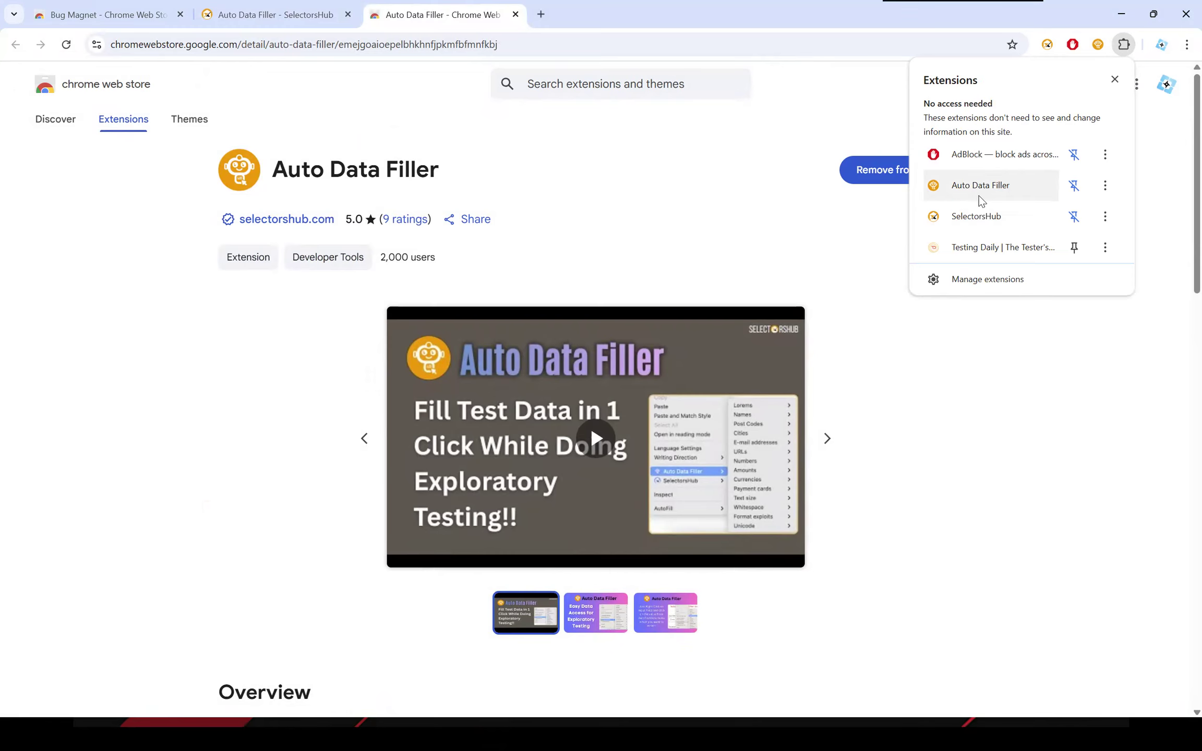
left_click(695, 185)
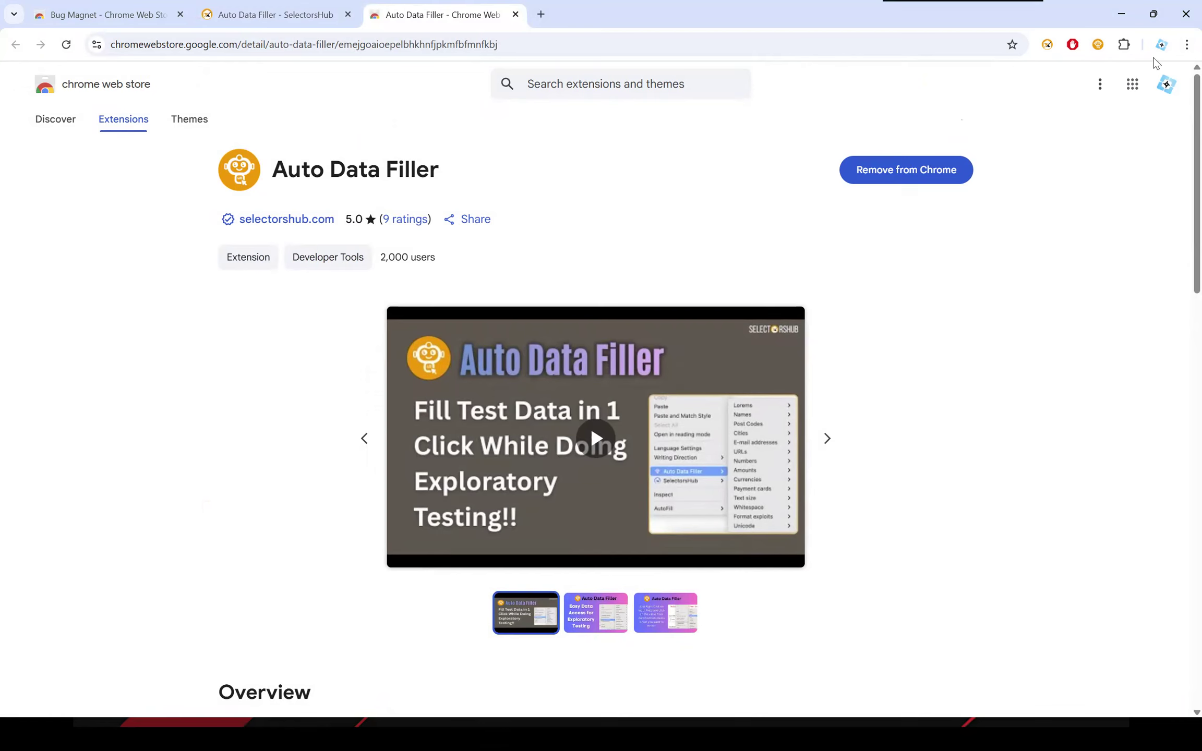
left_click(1123, 45)
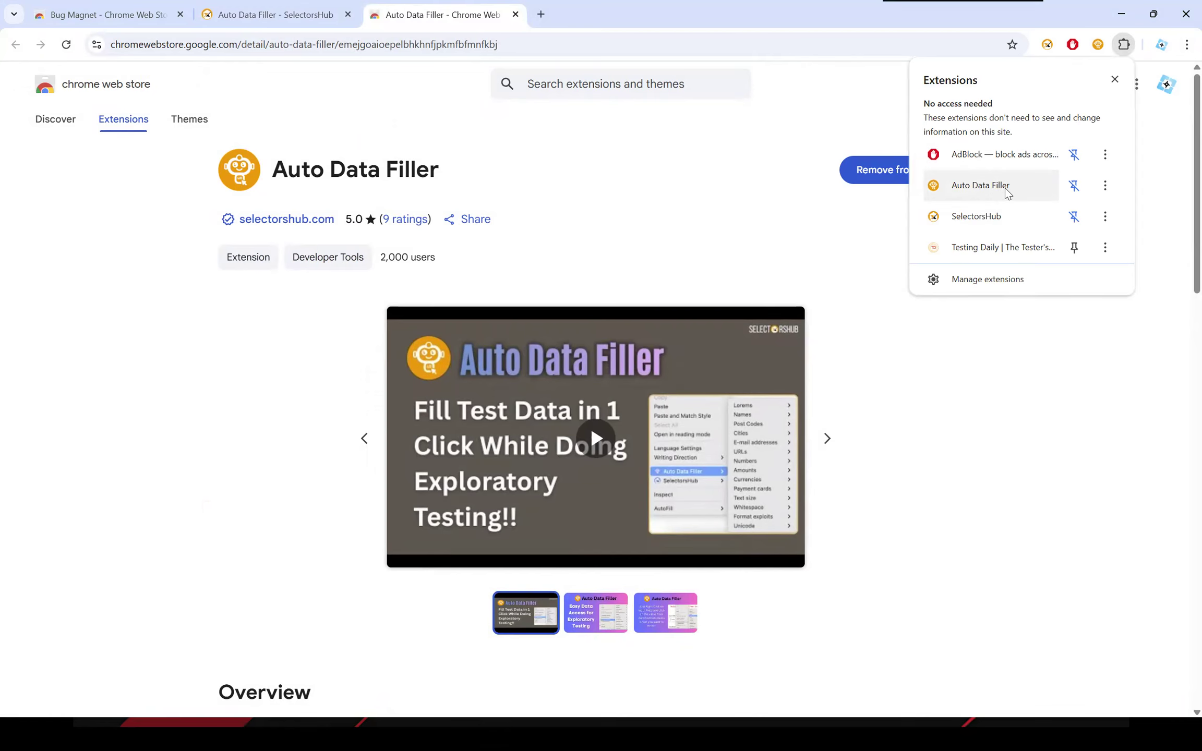
left_click(1090, 495)
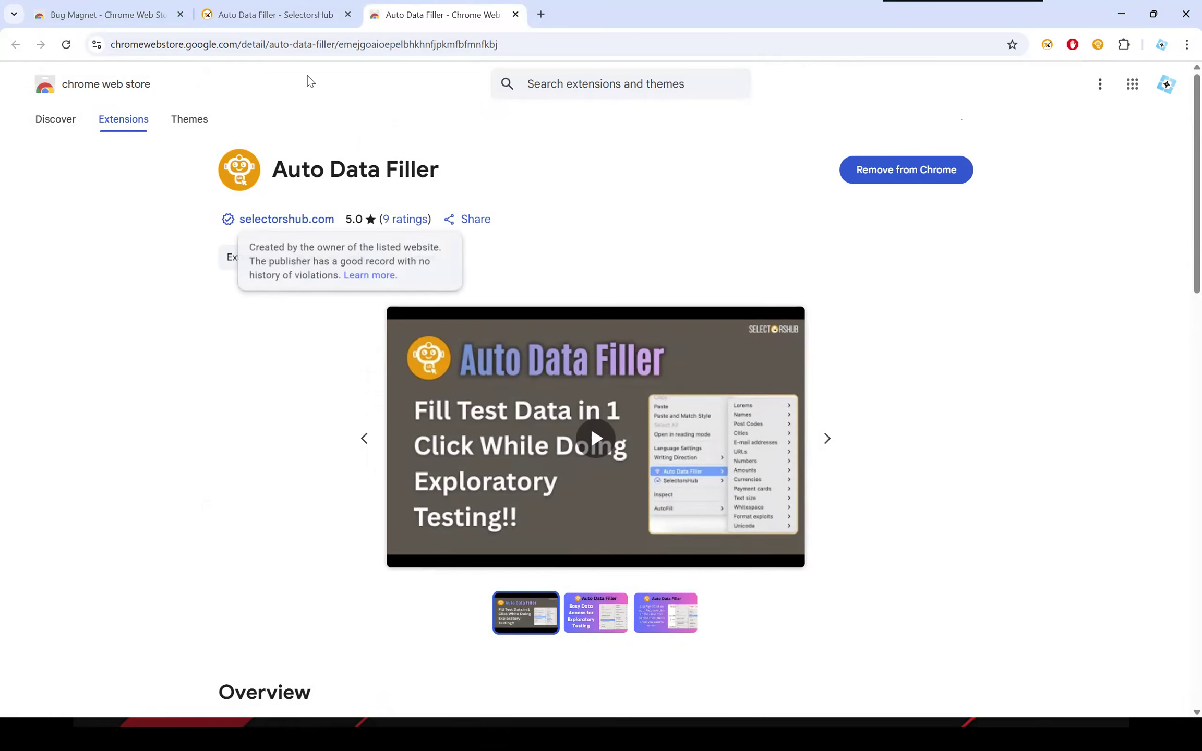
Close the Auto Data Filler and Bug Magnet pages, keeping one new empty tab open.
left_click(516, 15)
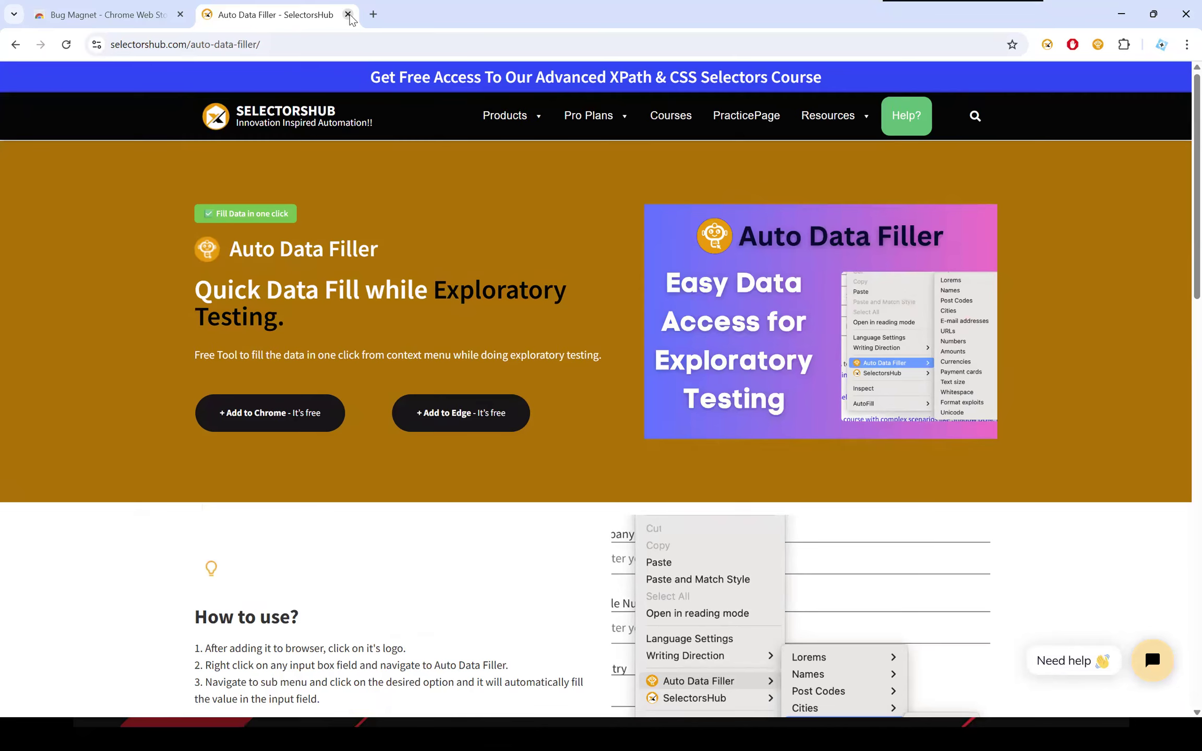
left_click(347, 15)
left_click(209, 14)
left_click(177, 21)
left_click(180, 14)
Load the tutorialsninja.com/demo store and open its account registration page.
left_click(198, 46)
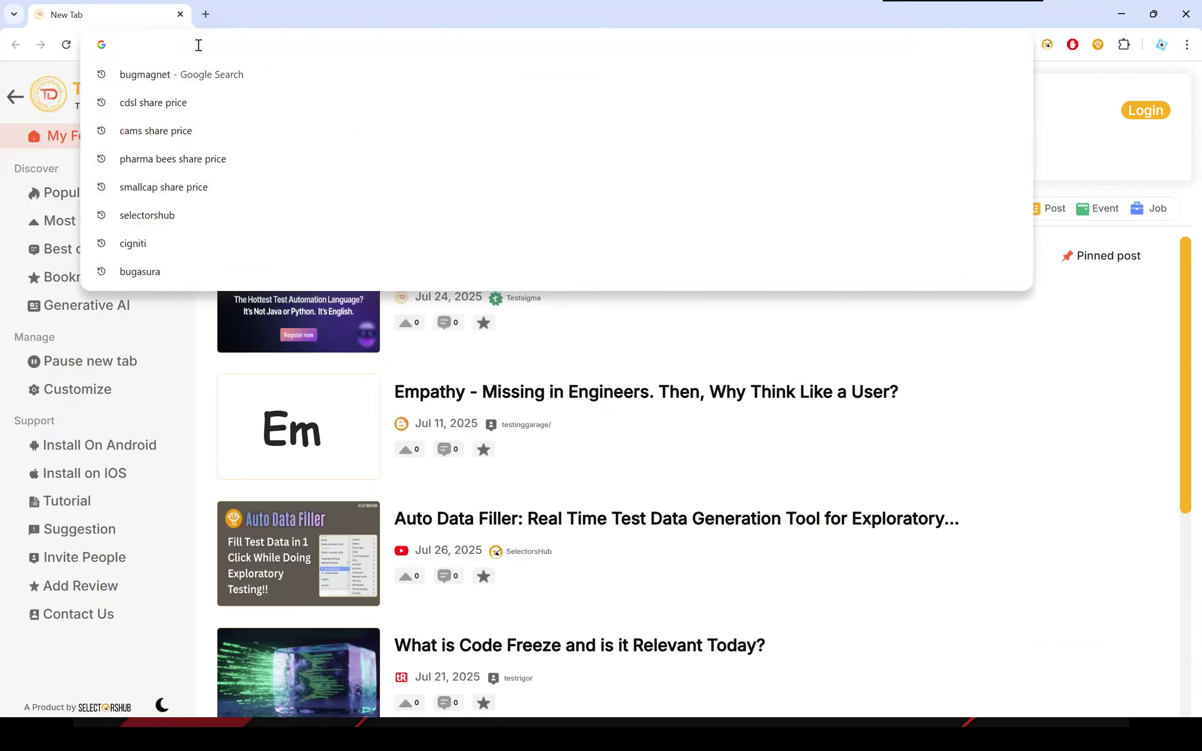
type("tu")
key("Return")
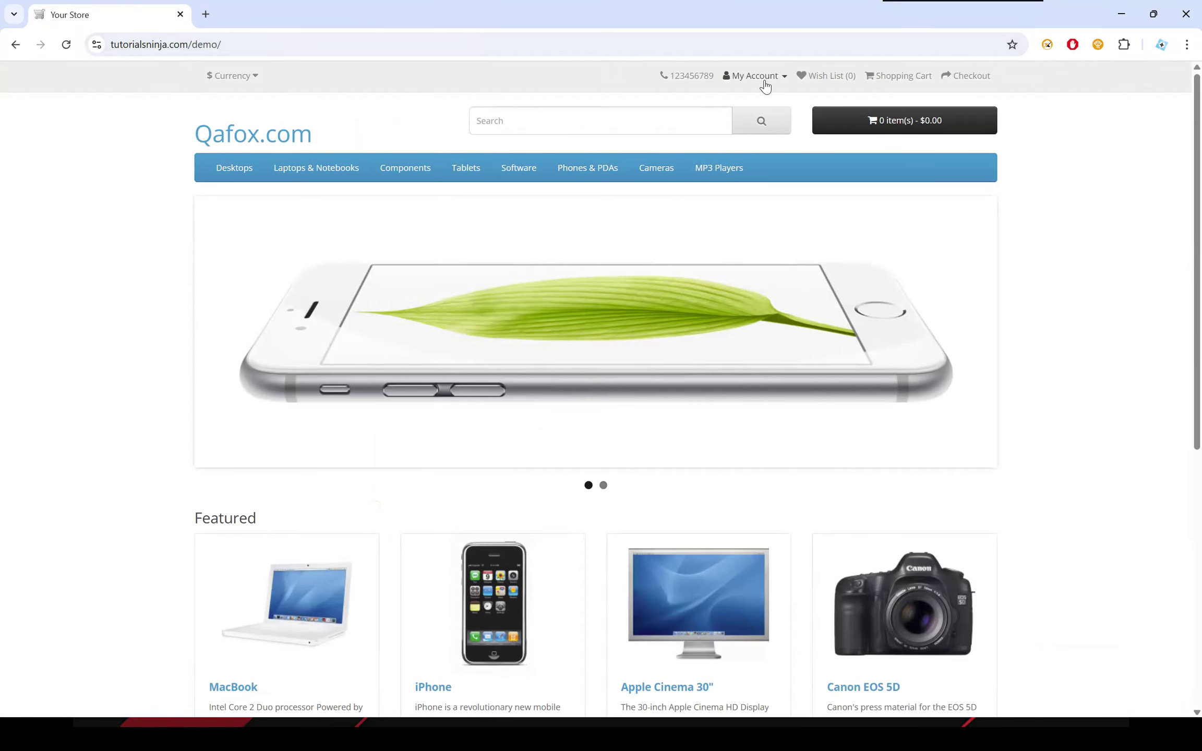
left_click(764, 79)
left_click(722, 101)
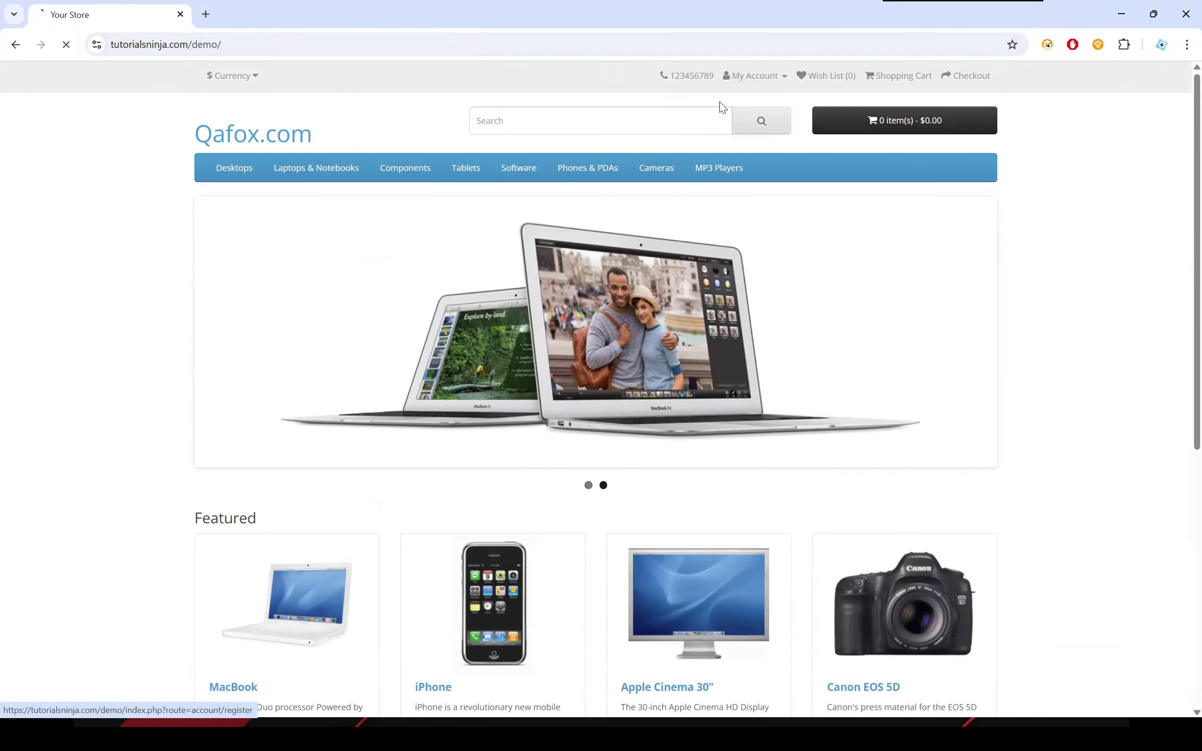
scroll(578, 398, "down", 1)
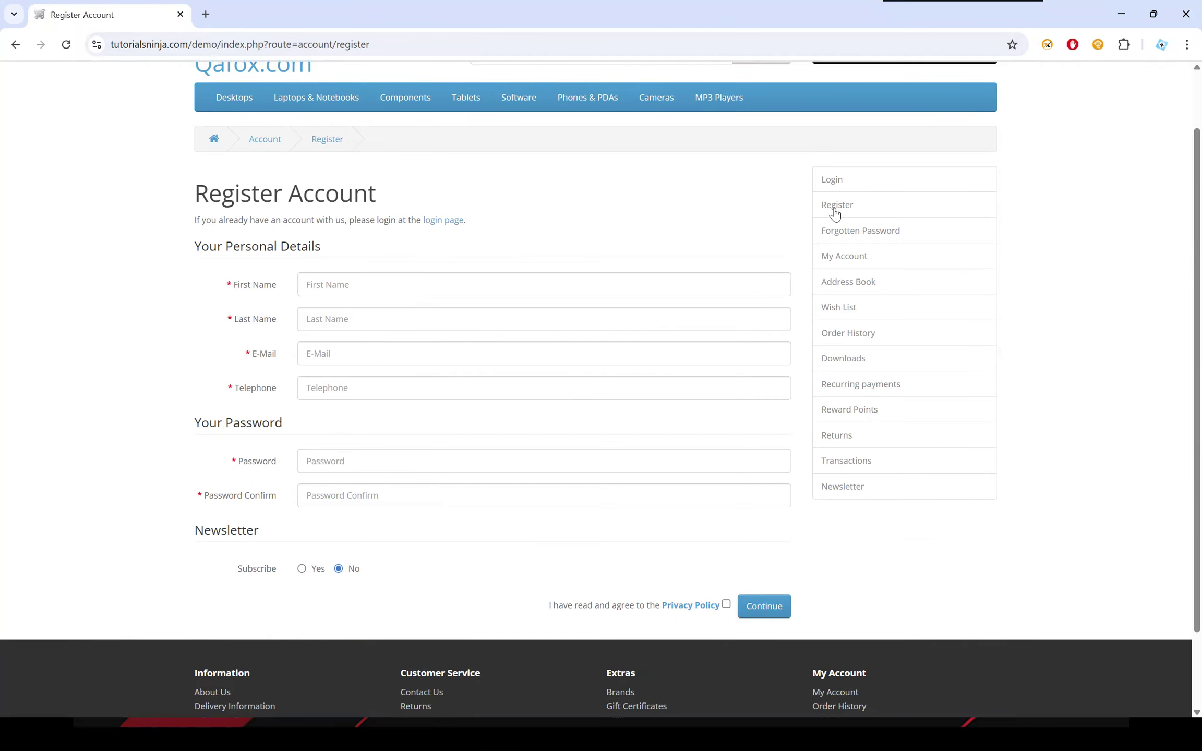
Enter a sample first name and last name in the registration form's personal details.
left_click(356, 282)
left_click(343, 324)
Replace the first name and last name with a different sample name.
key("shift+Tab")
key("BackSpace")
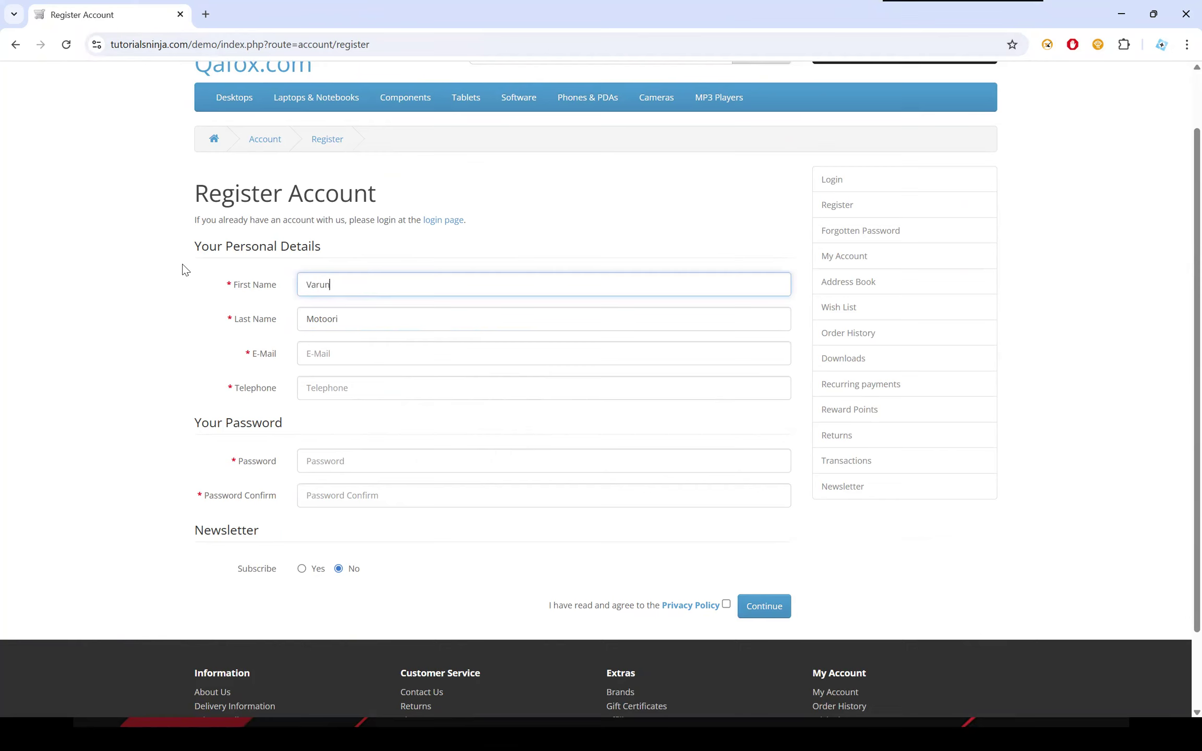
key("Tab")
key("ctrl+a")
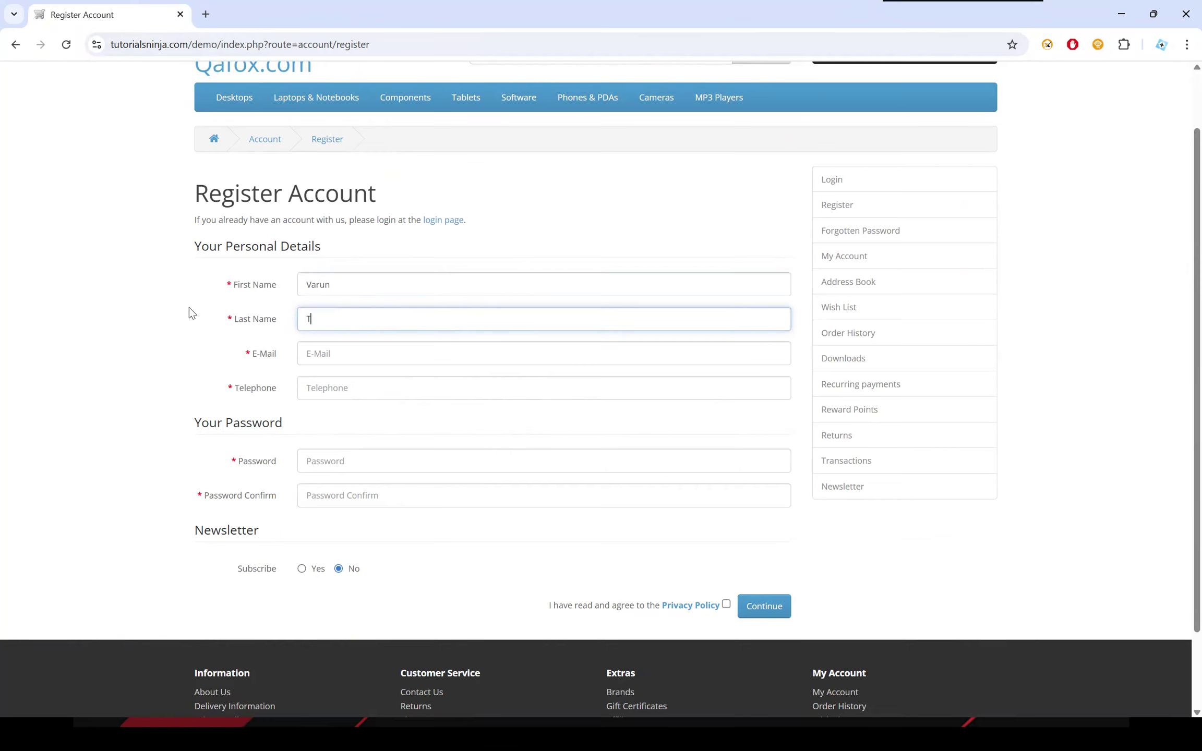
Clear the First Name and Last Name fields of the registration form.
key("shift+Tab")
key("BackSpace")
key("Tab")
key("BackSpace")
left_click(241, 300)
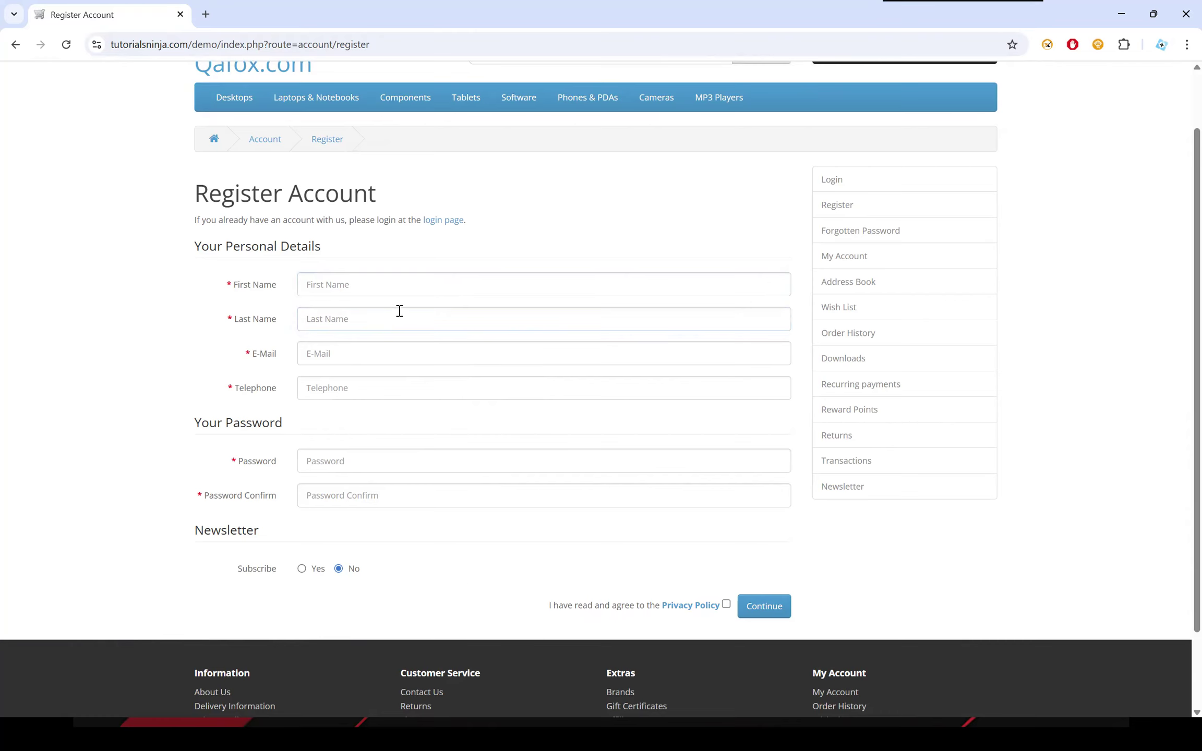
scroll(451, 539, "down", 2)
scroll(452, 533, "up", 3)
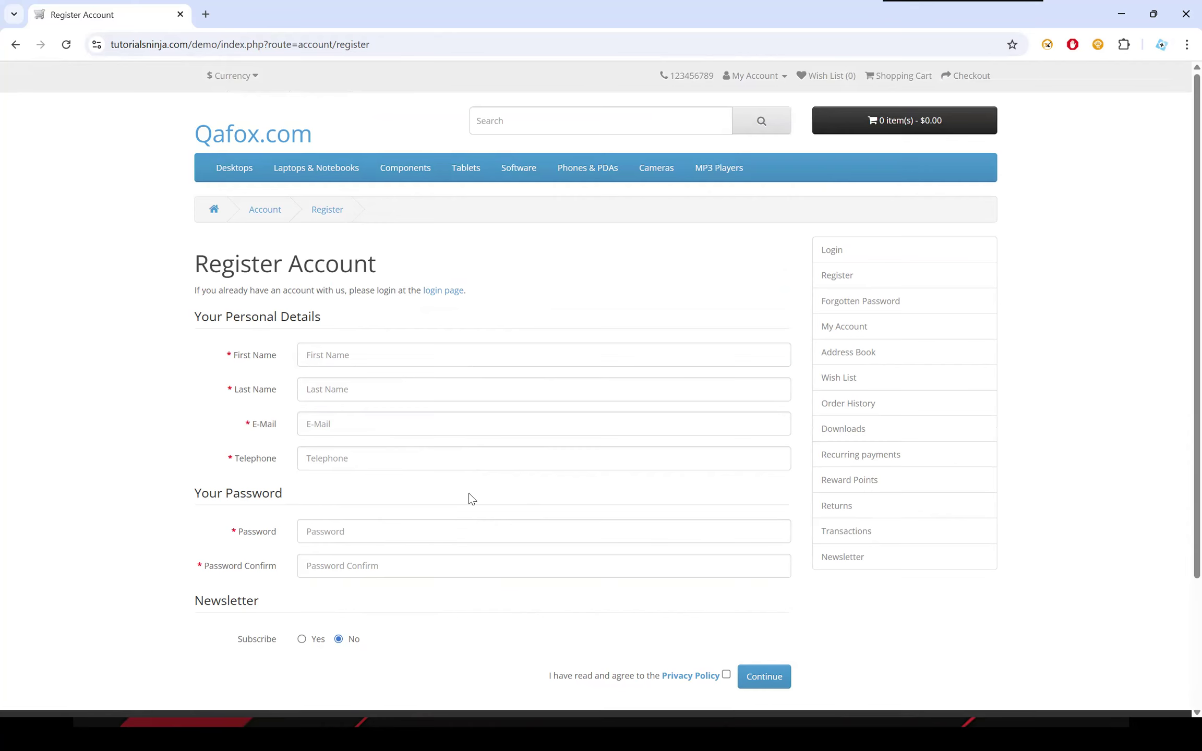
scroll(469, 499, "down", 2)
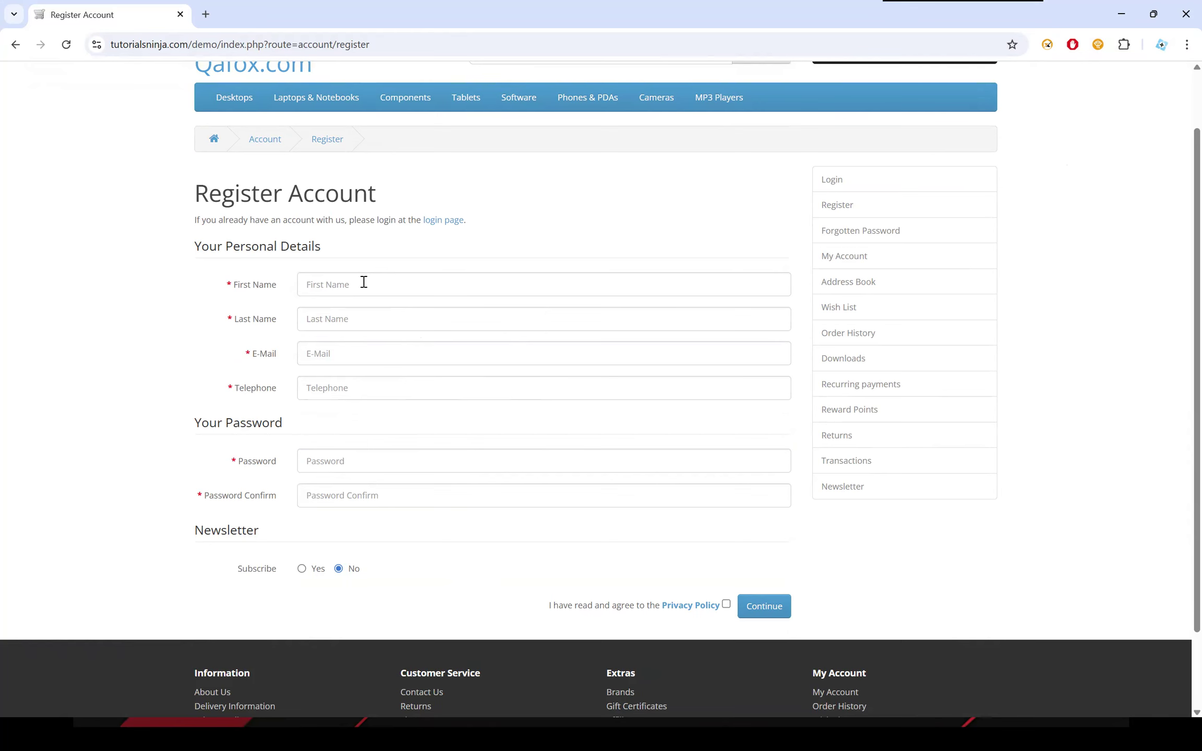
scroll(427, 211, "up", 1)
Fill the First Name field with an Auto Data Filler sample name from the Latin charset group, and clear it again.
scroll(427, 211, "down", 3)
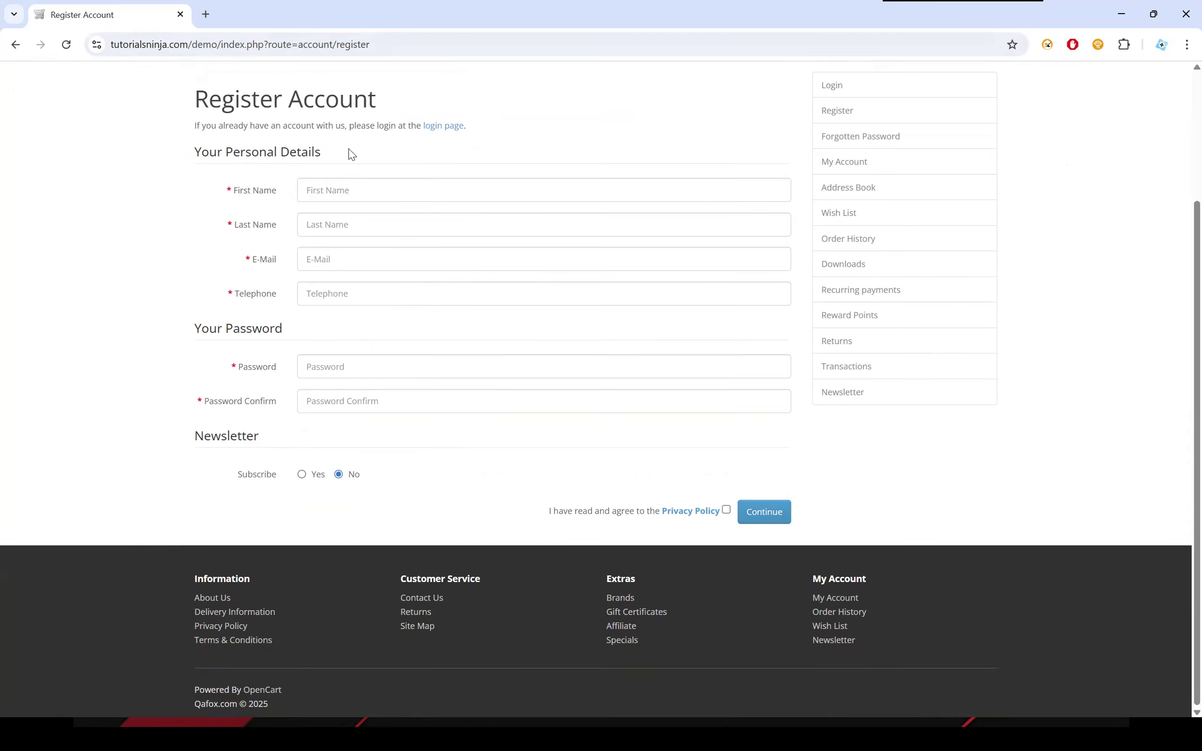
right_click(330, 192)
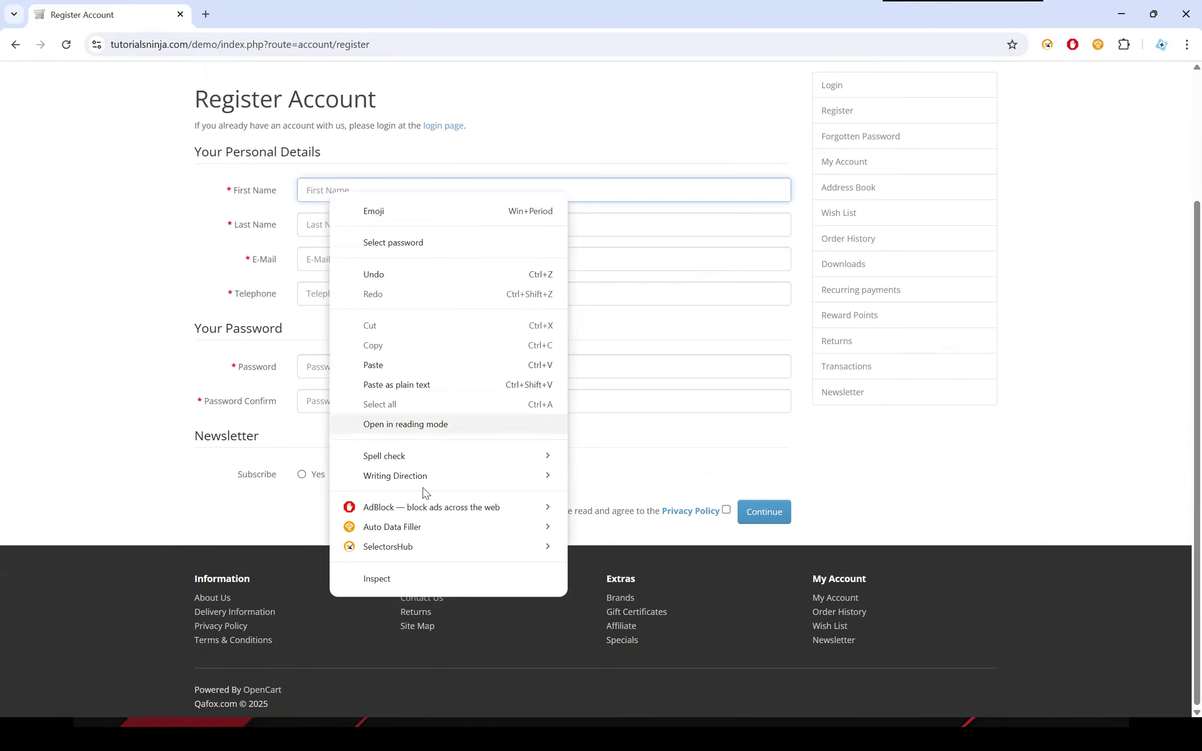
mouse_move(386, 530)
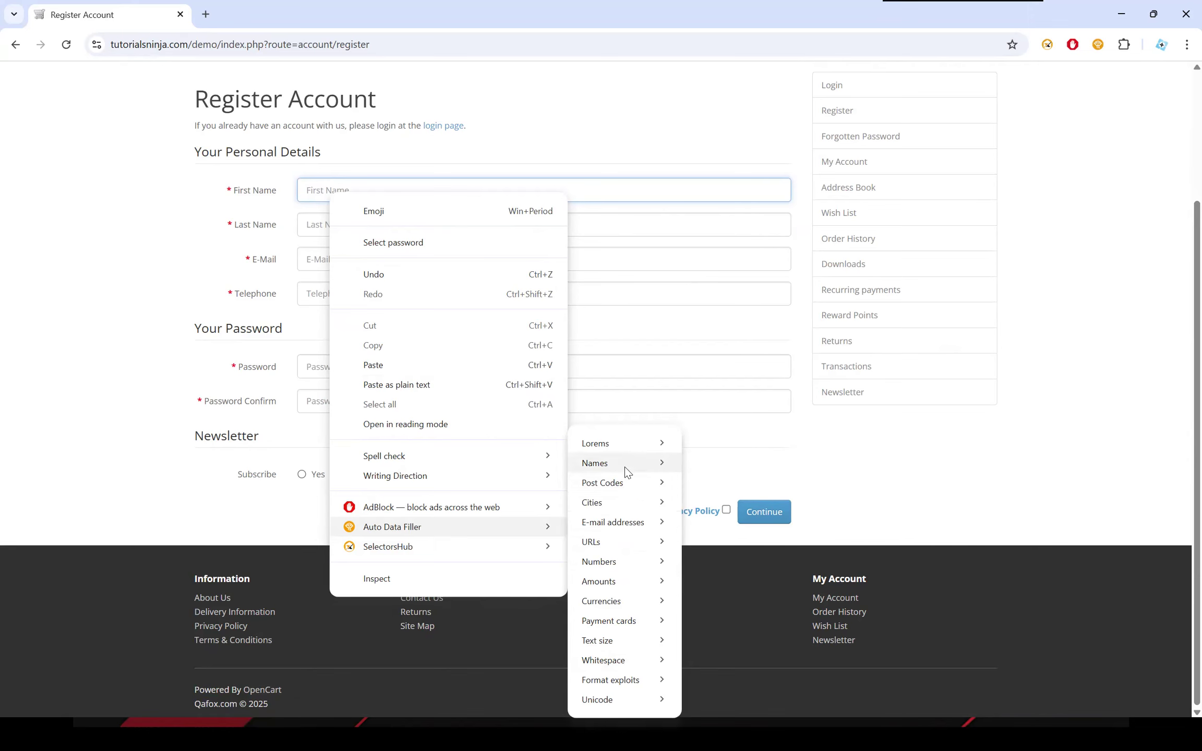
mouse_move(626, 470)
mouse_move(736, 483)
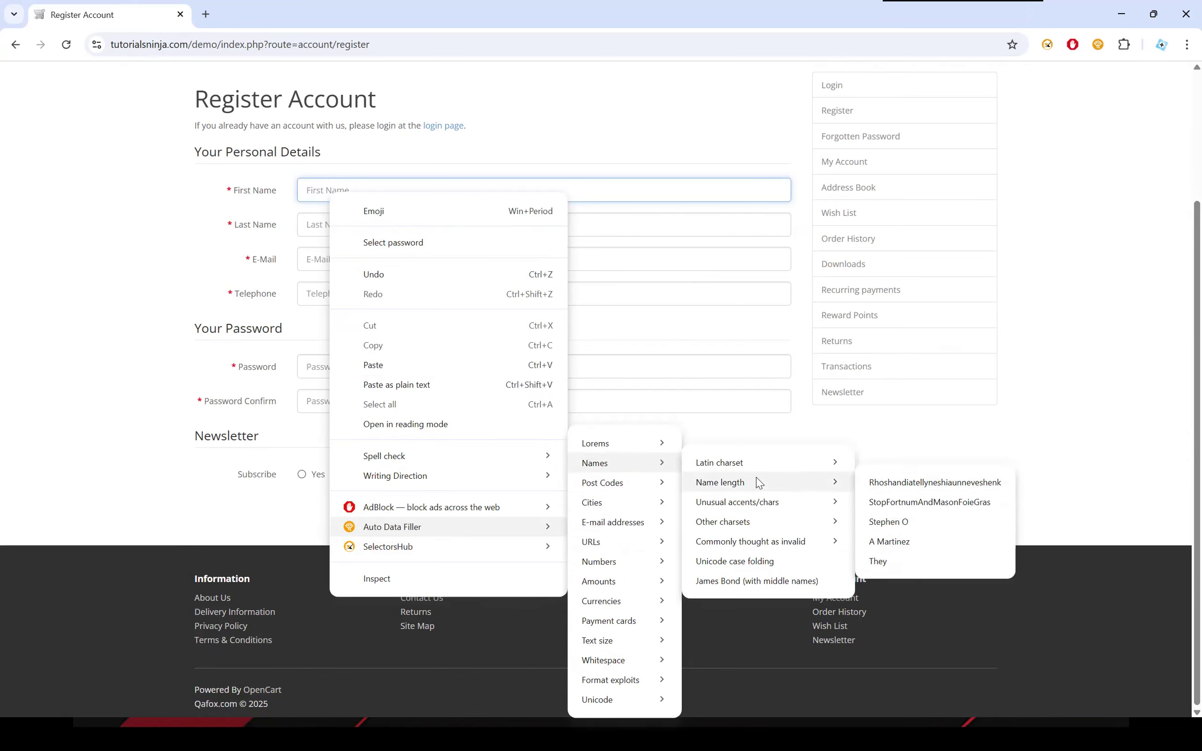
mouse_move(616, 508)
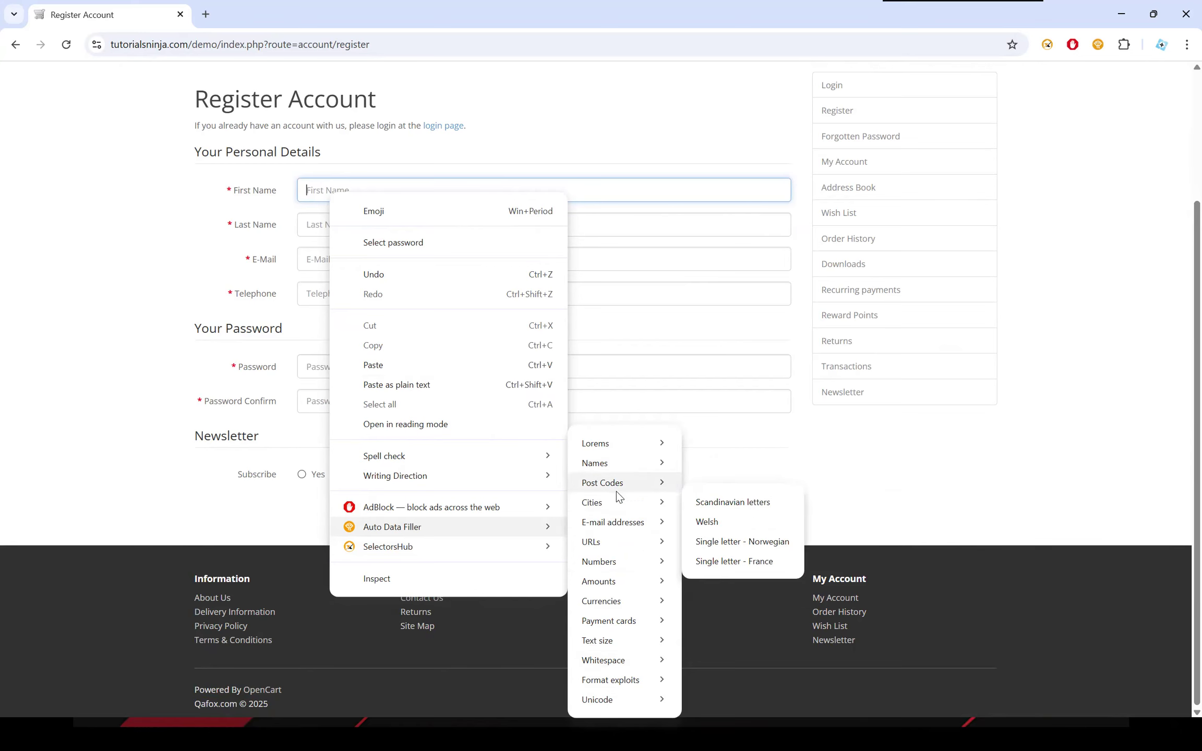
mouse_move(622, 464)
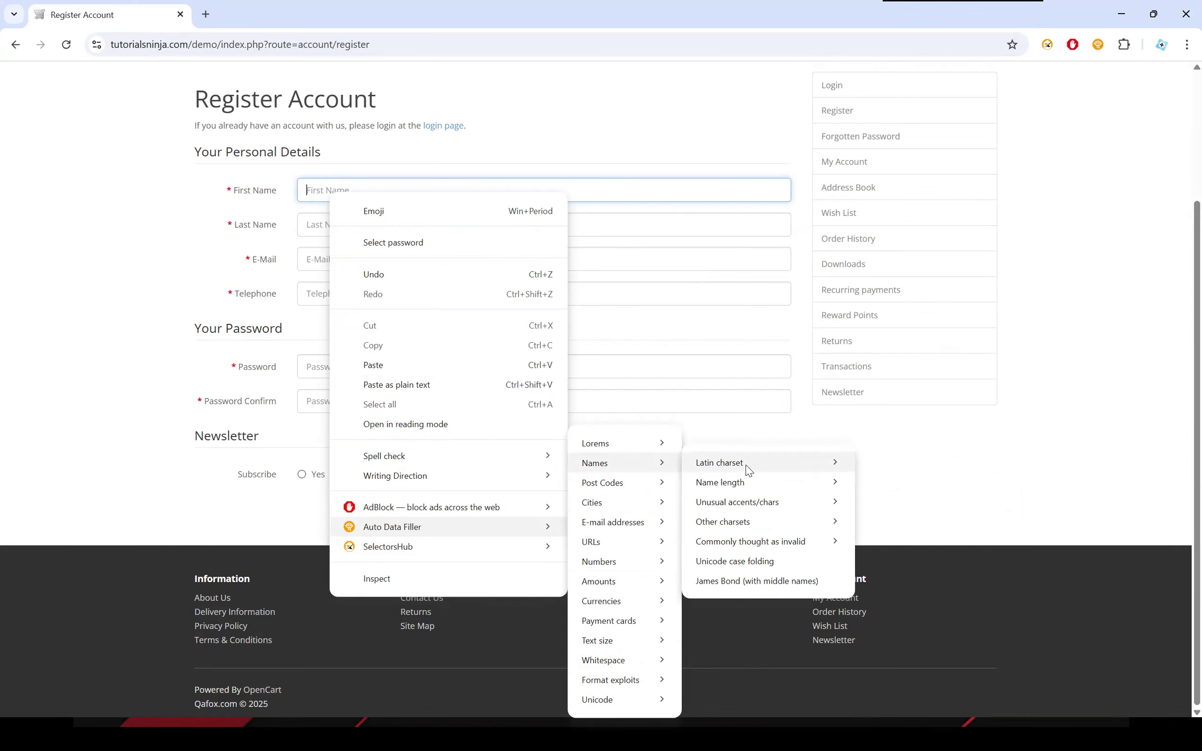
mouse_move(746, 464)
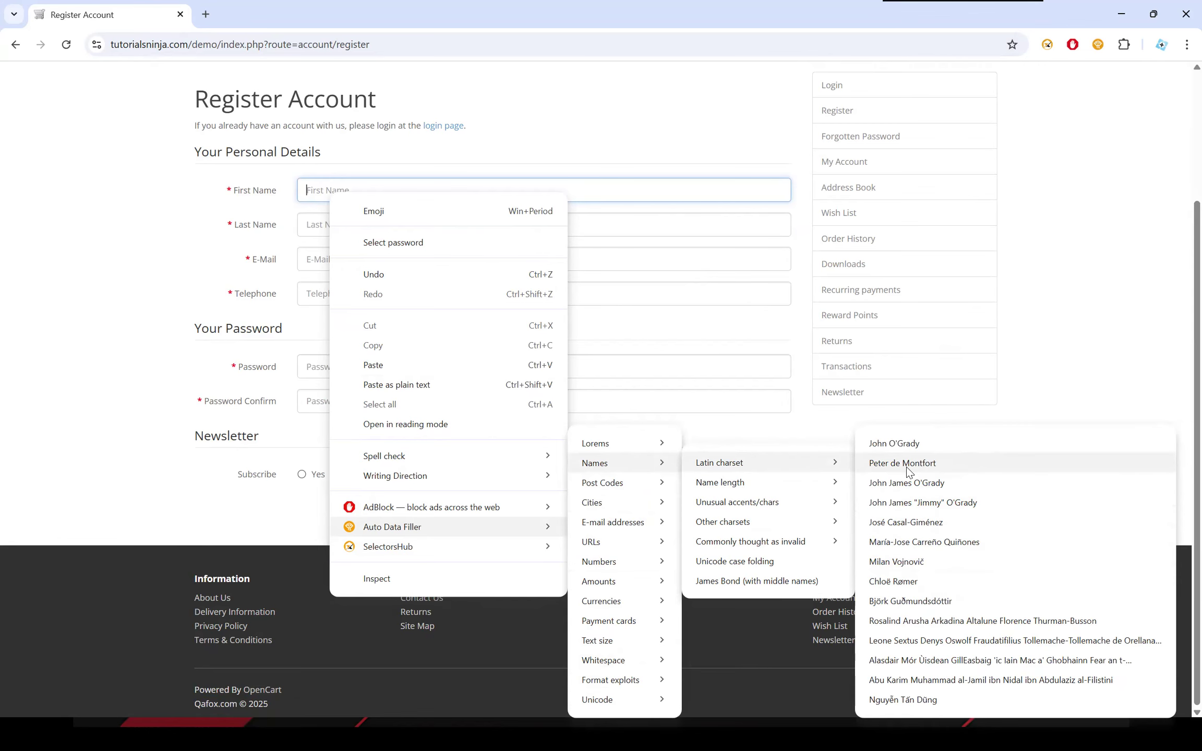
left_click(910, 562)
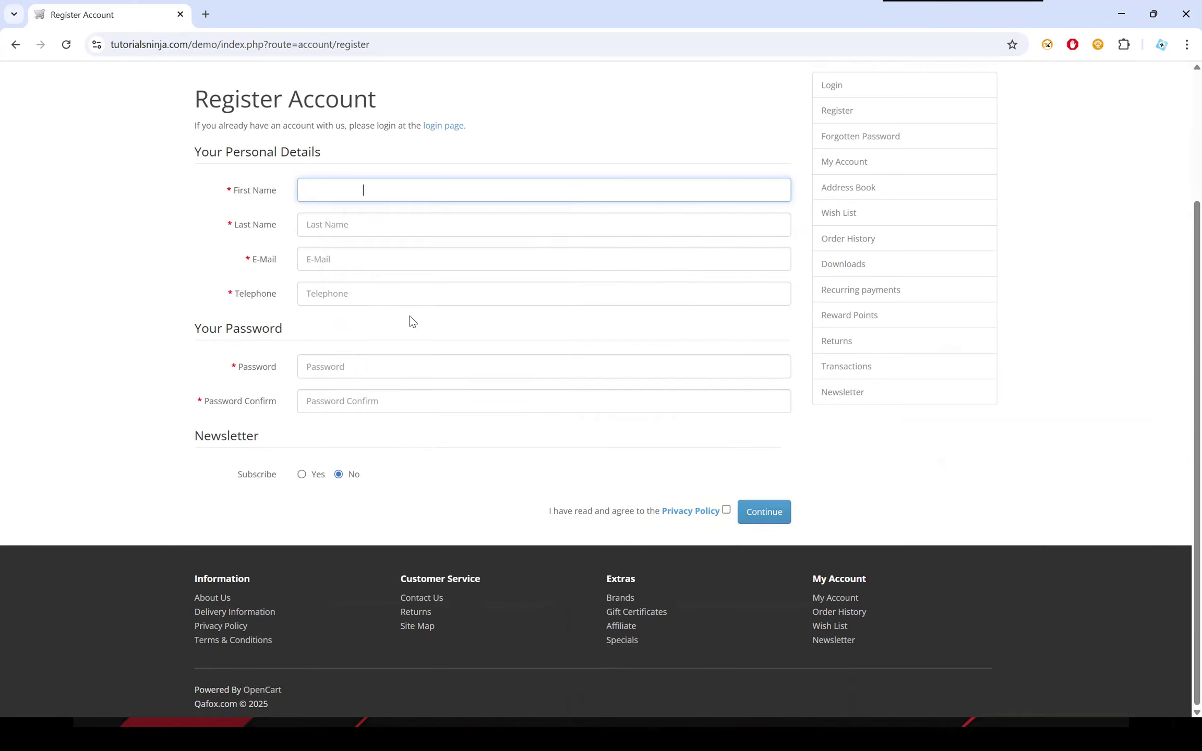
left_click_drag(388, 188, 207, 191)
key("BackSpace")
Insert a short Auto Data Filler sample from the Name length group as the first name, moving its trailing initial to Last Name.
right_click(397, 193)
mouse_move(480, 509)
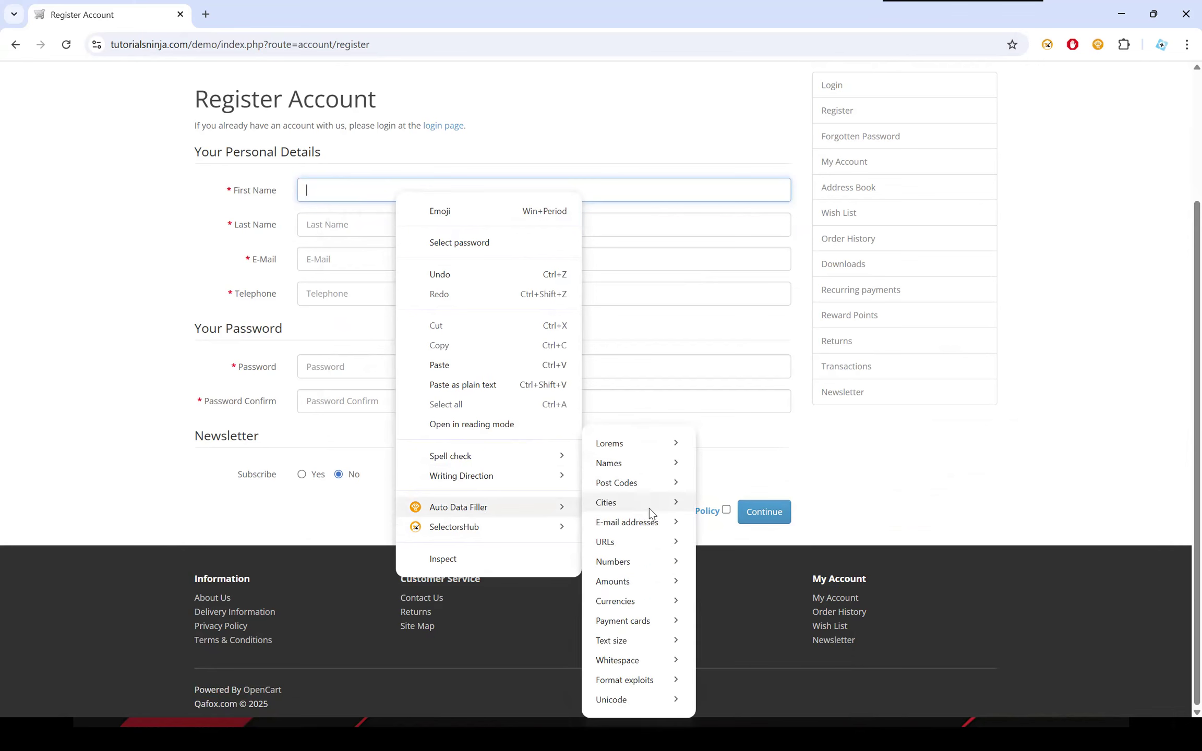
mouse_move(773, 484)
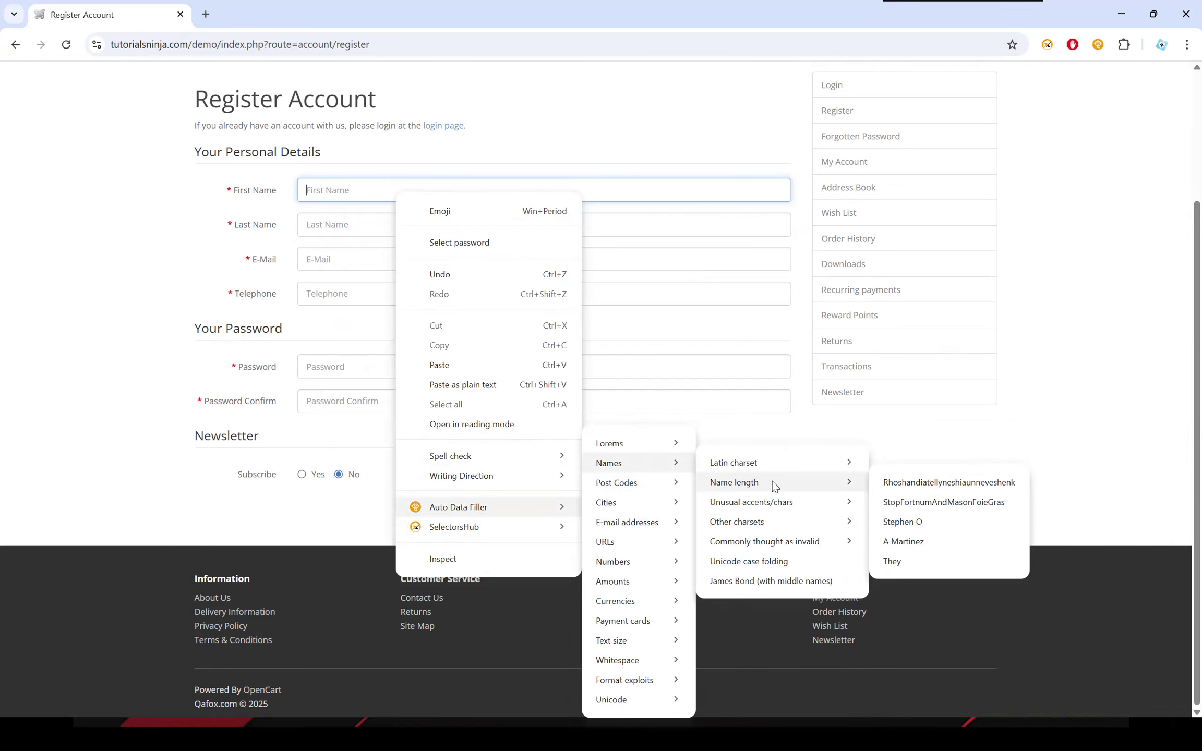
left_click(926, 526)
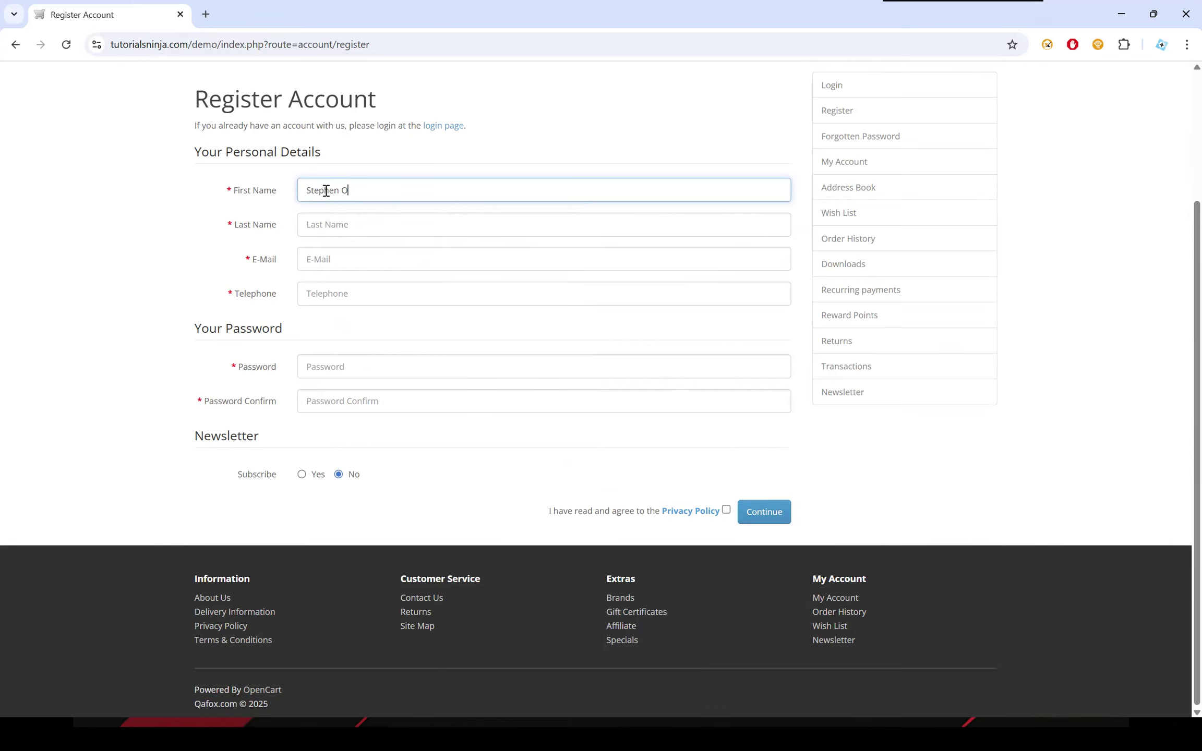
key("BackSpace")
left_click(394, 228)
type("O")
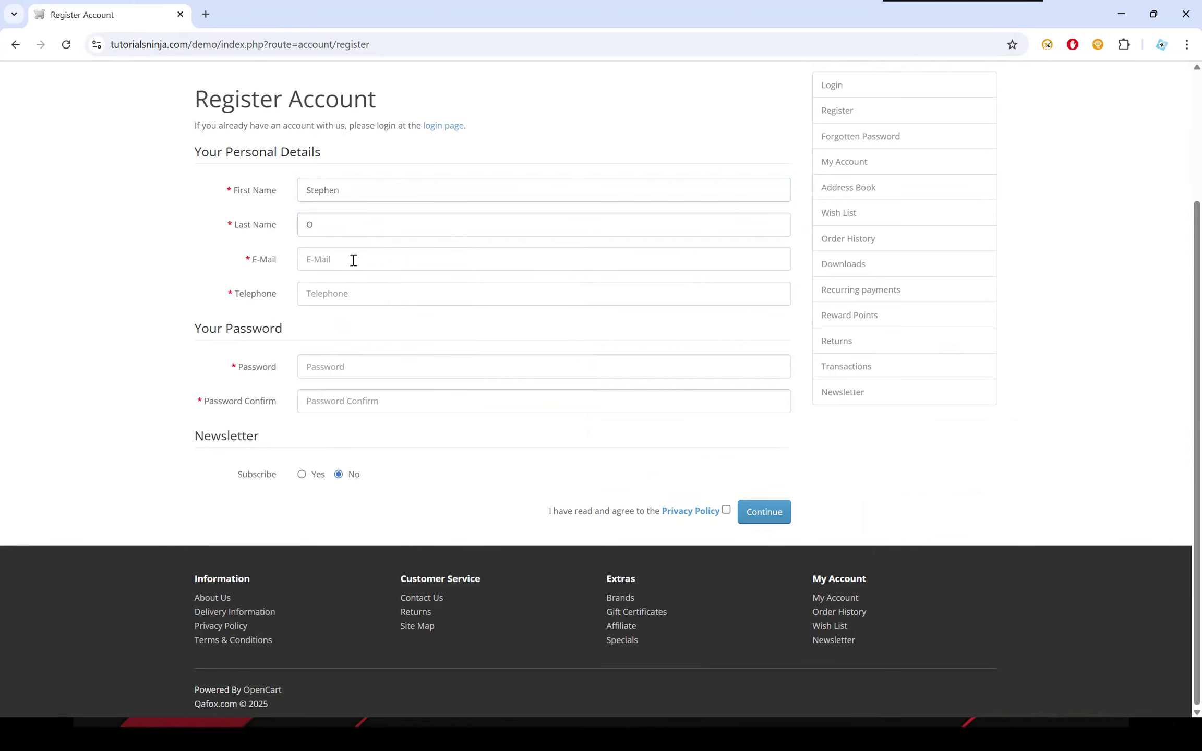
Fill the E-Mail field with Auto Data Filler's valid Simple address and add extra digits before the @ sign.
right_click(352, 259)
mouse_move(509, 595)
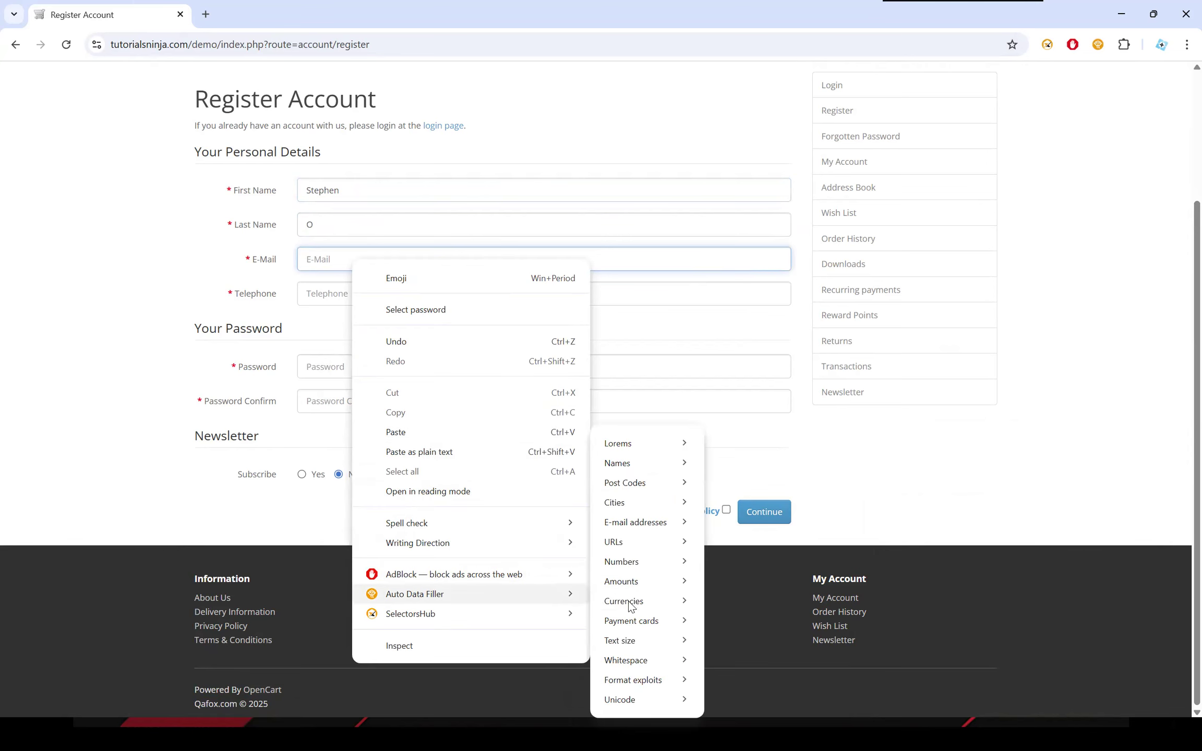
mouse_move(639, 526)
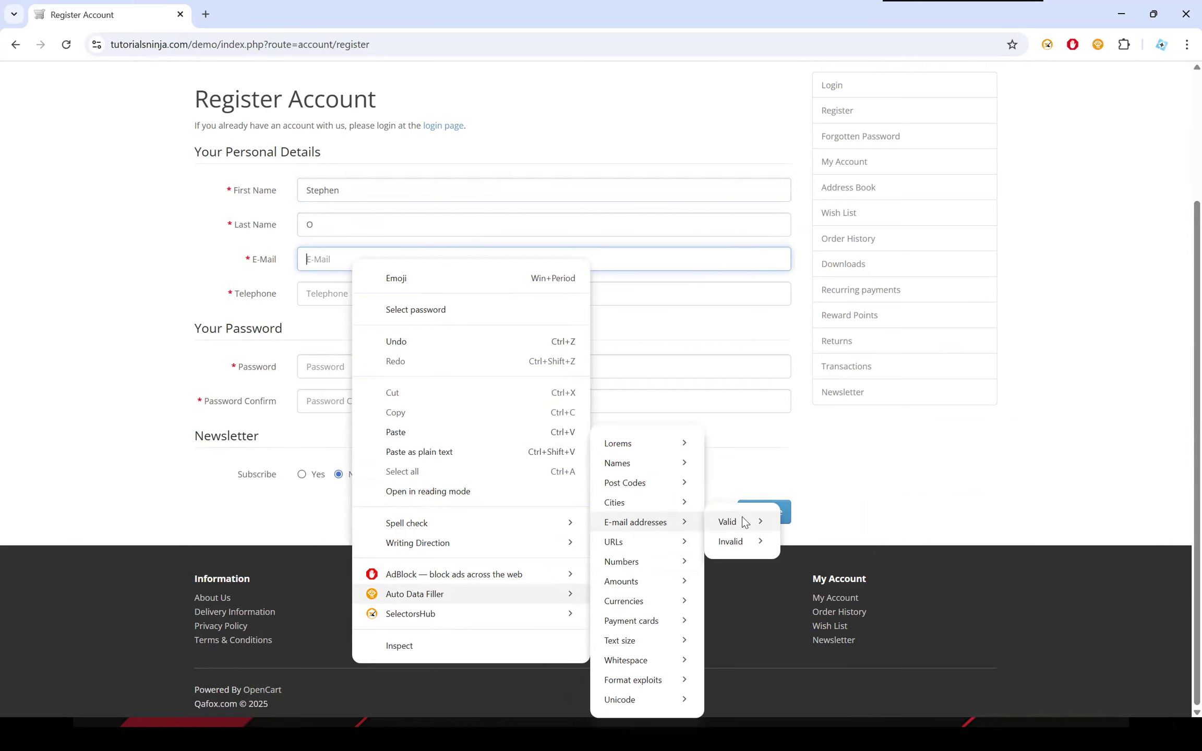
mouse_move(744, 522)
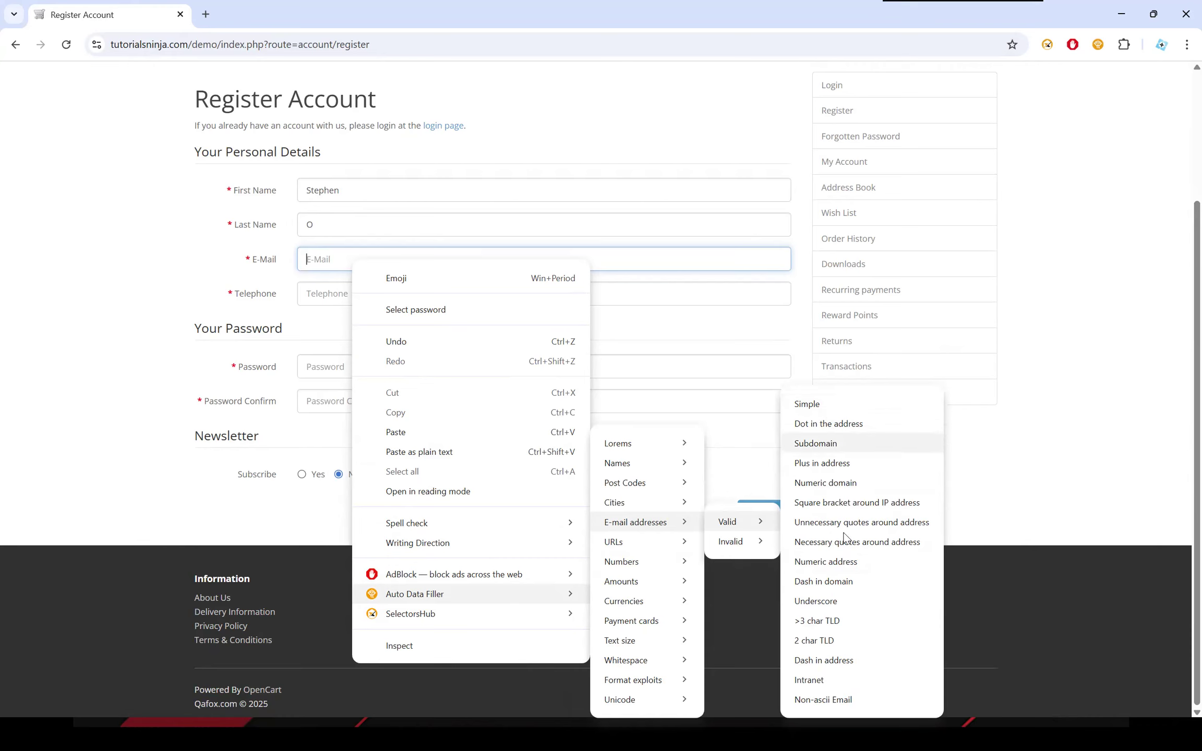
left_click(827, 403)
left_click(333, 259)
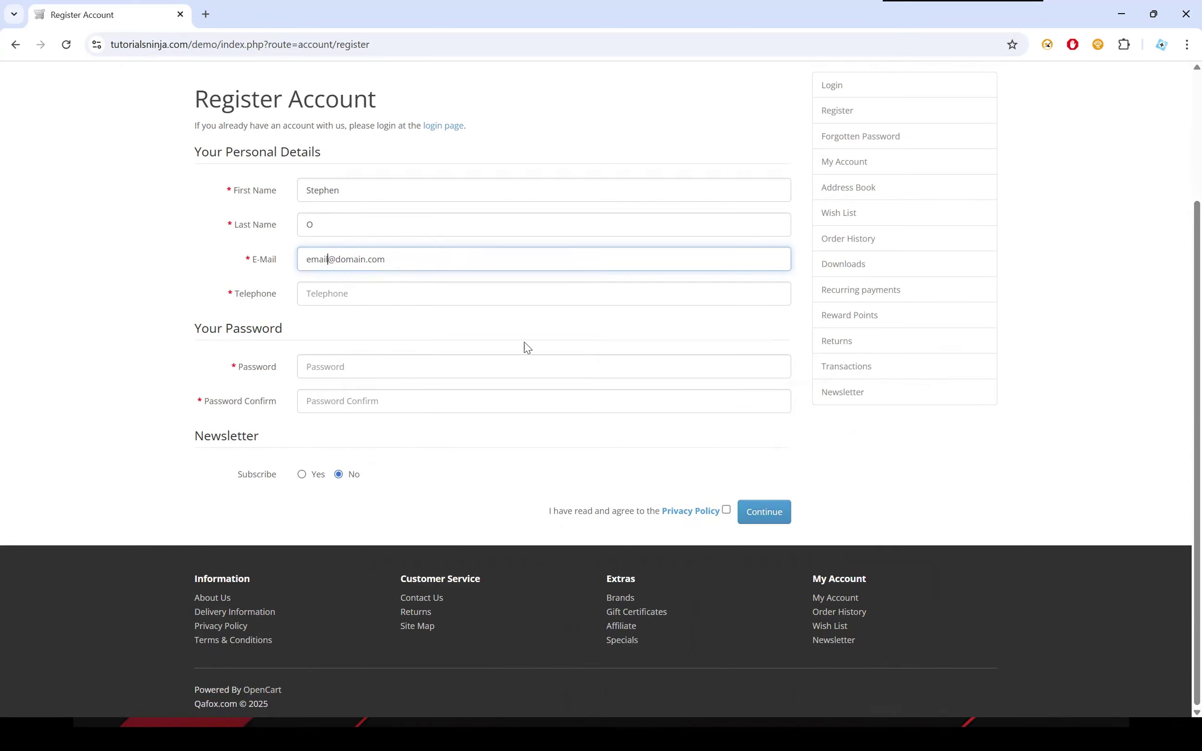
type("23232")
left_click(139, 307)
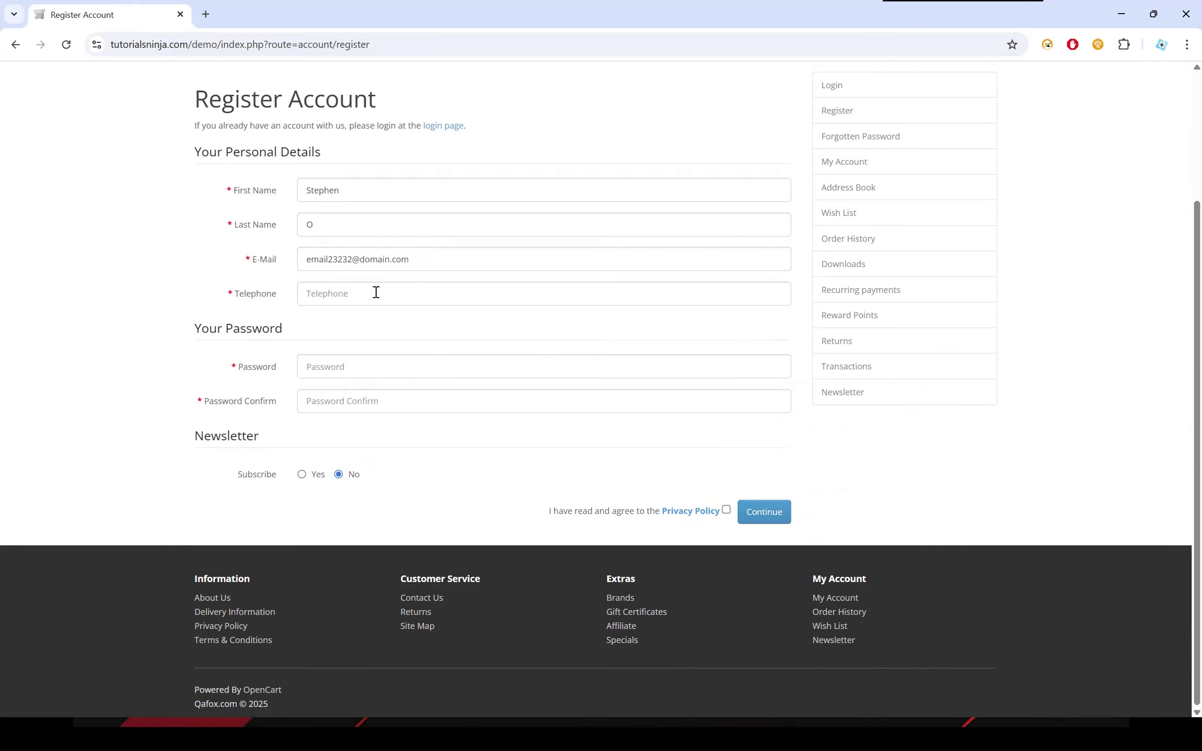
Fill the Telephone field with a ten-digit sample from Auto Data Filler's Numbers group.
left_click(406, 293)
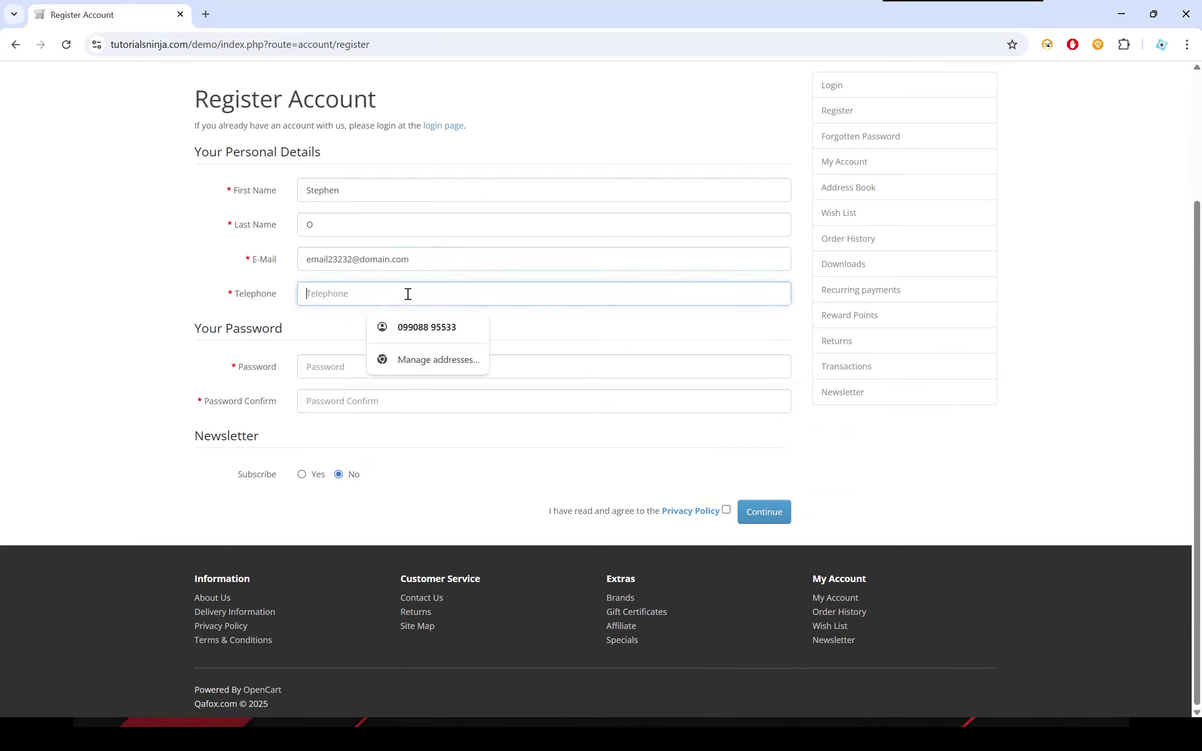
right_click(329, 293)
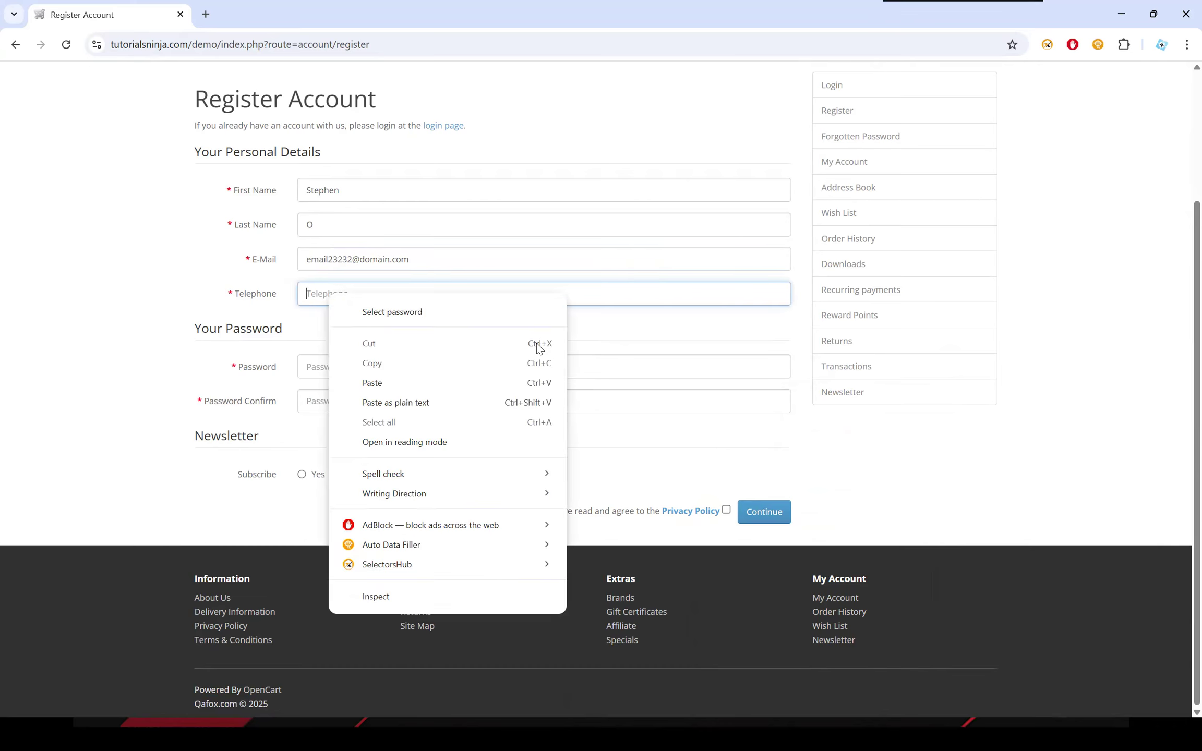
mouse_move(437, 548)
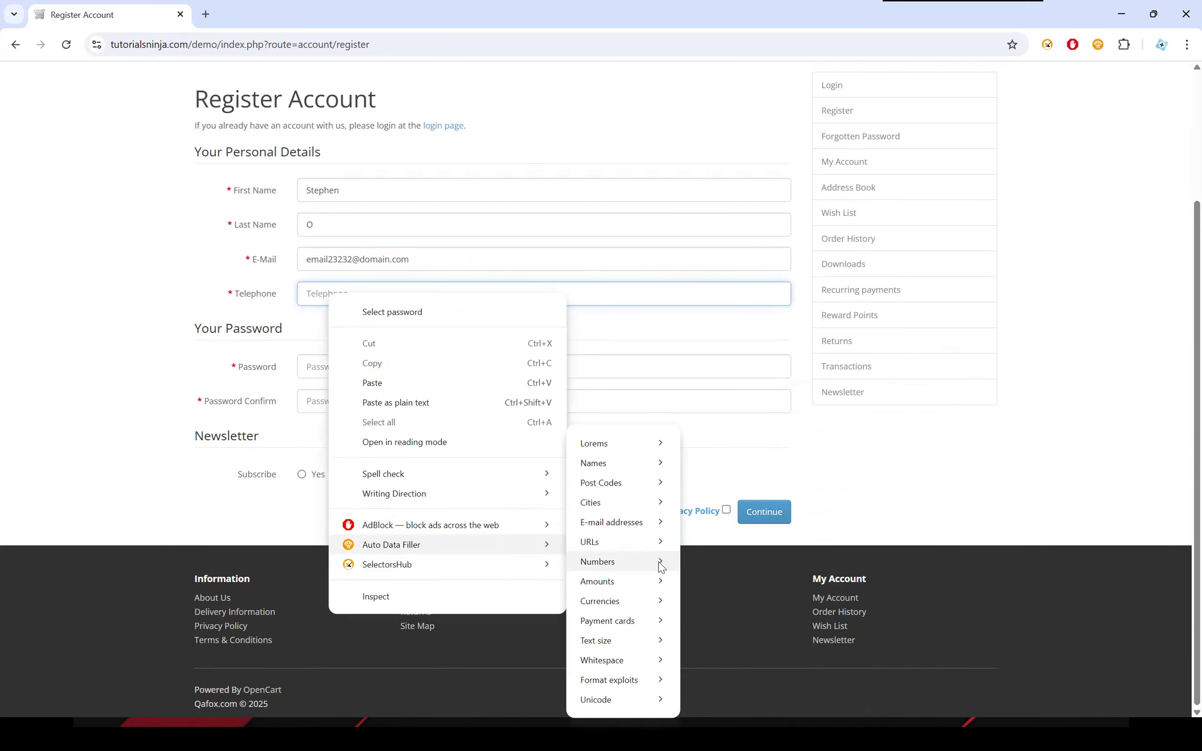
mouse_move(660, 566)
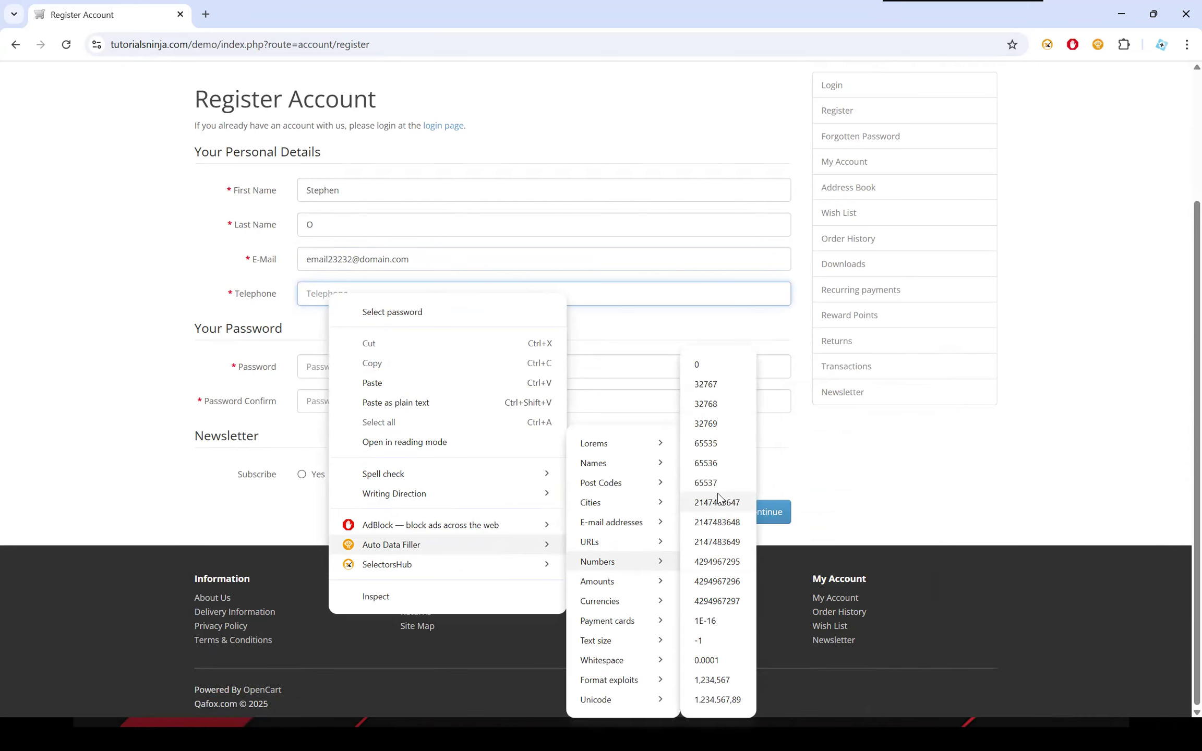
left_click(728, 582)
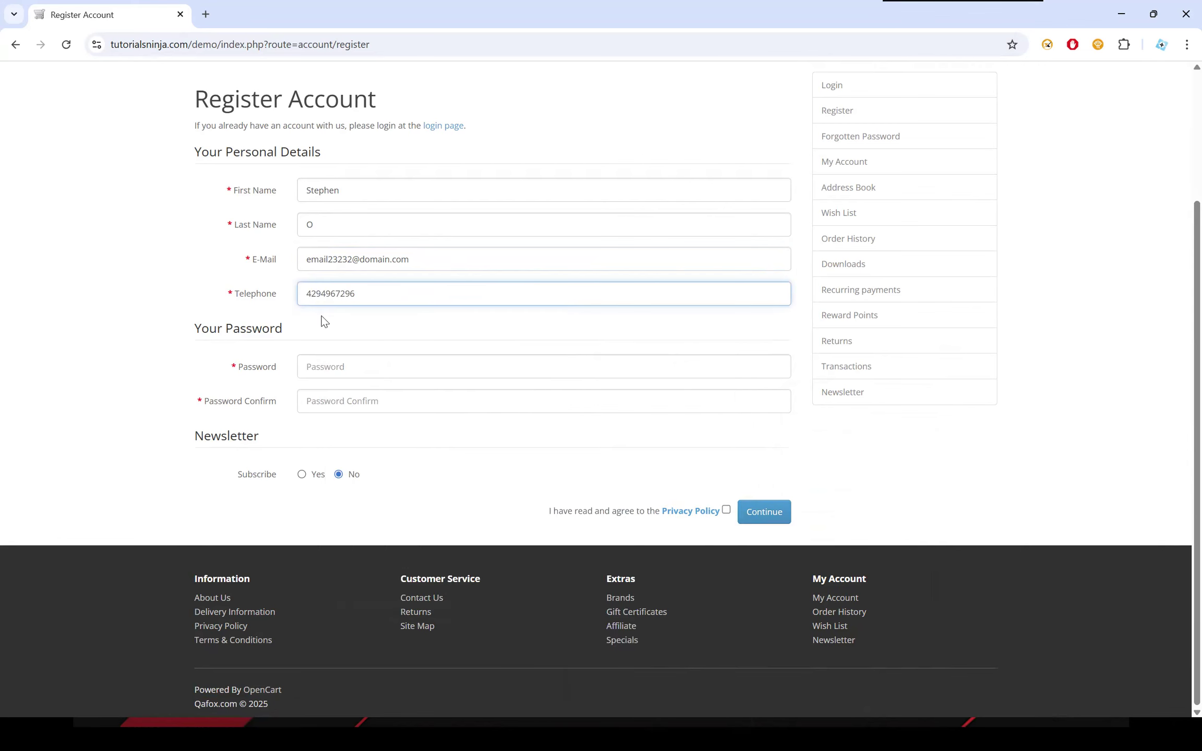
Fill the Password and Password Confirm fields with the same five-digit sample from Auto Data Filler's Numbers group.
right_click(341, 370)
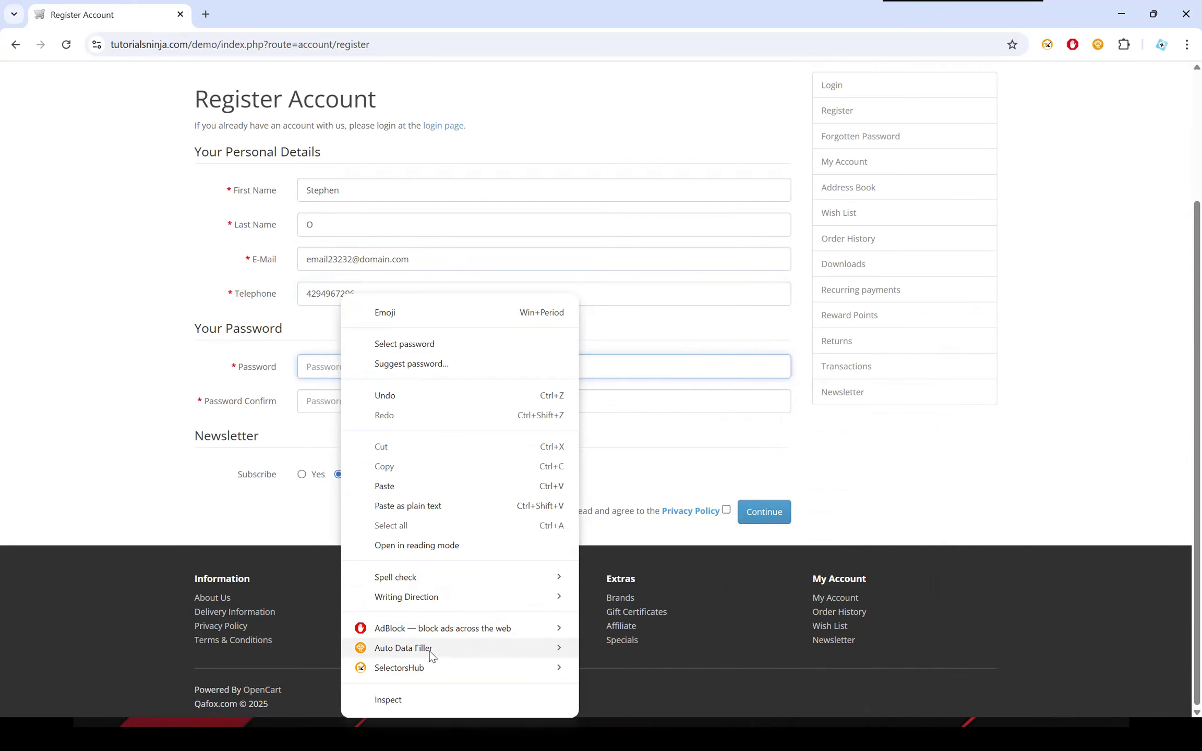
mouse_move(431, 656)
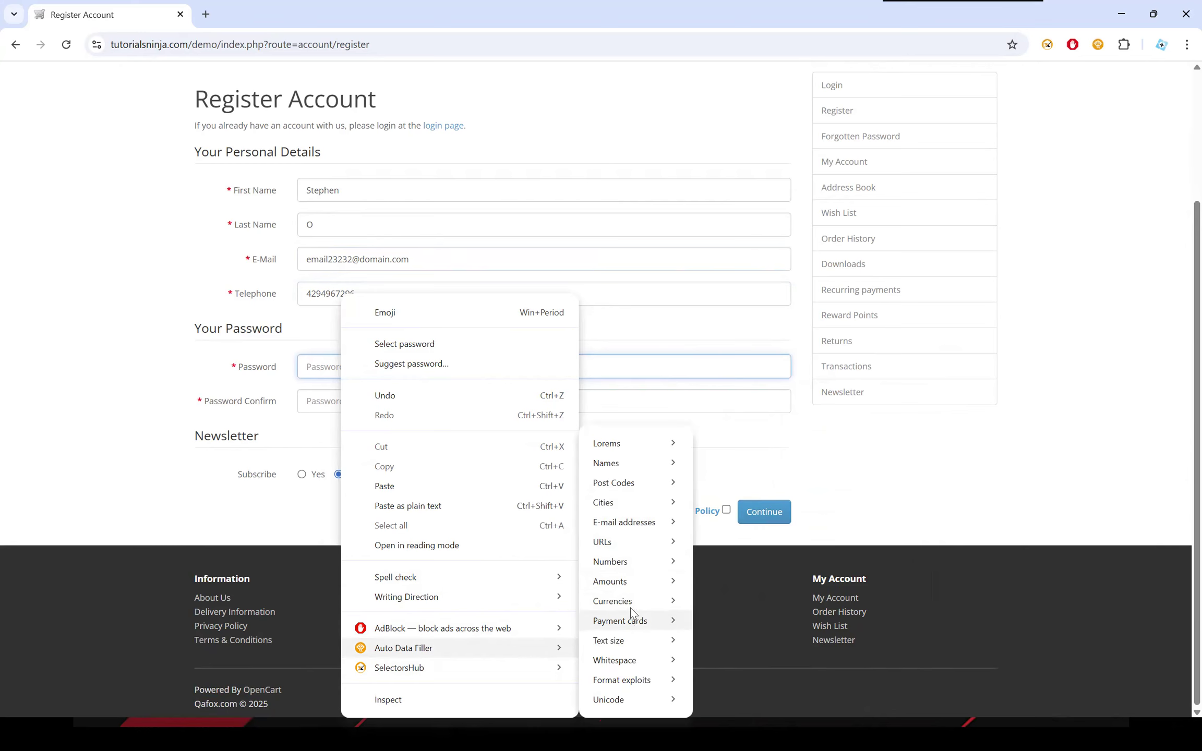
mouse_move(630, 564)
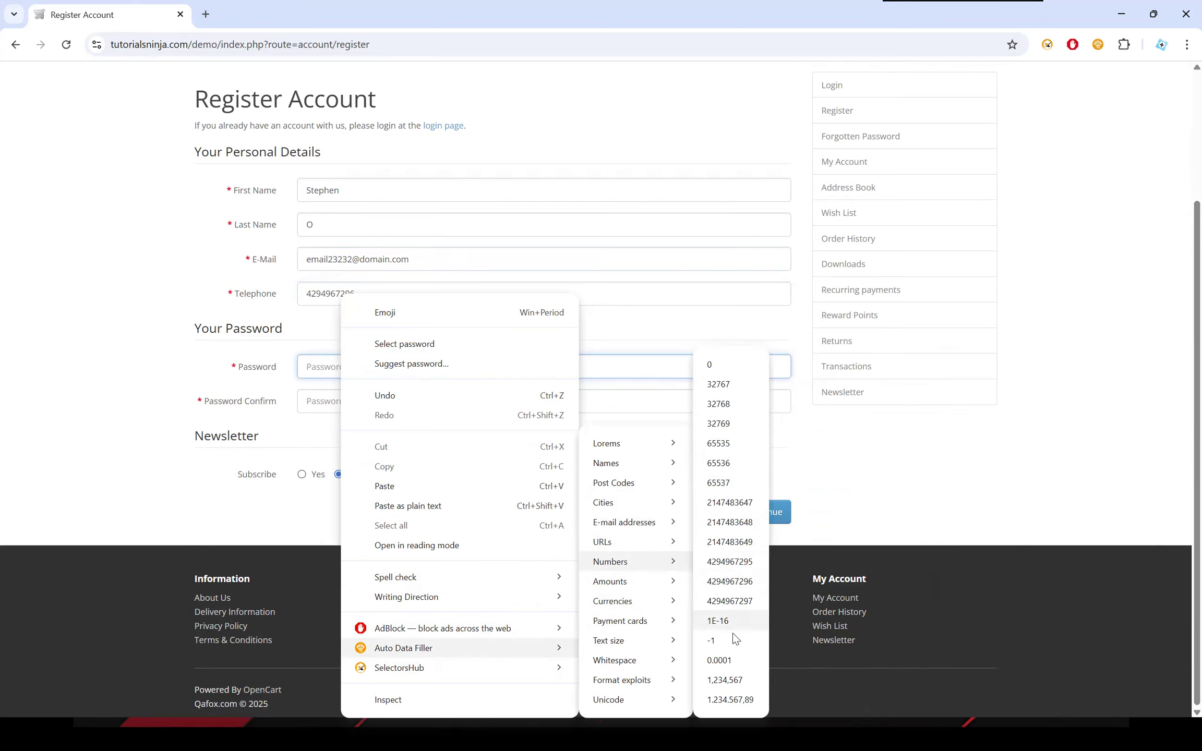
left_click(728, 391)
left_click(327, 401)
right_click(335, 402)
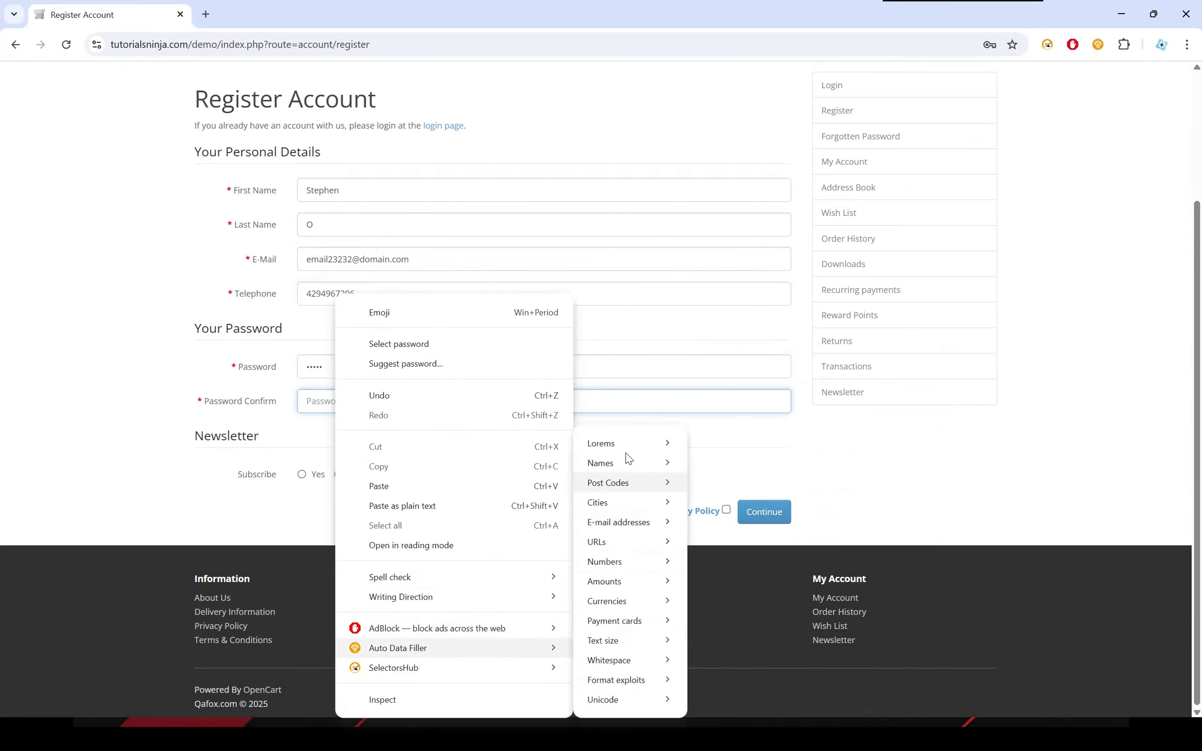
mouse_move(632, 566)
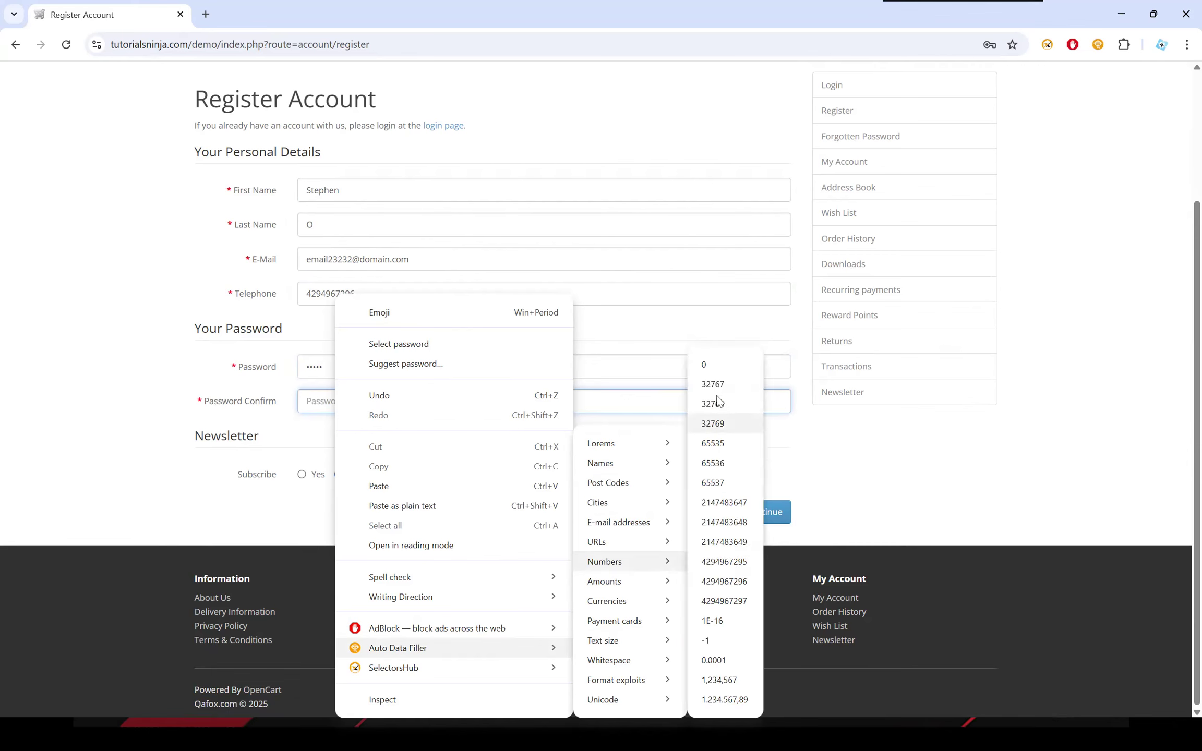
left_click(717, 387)
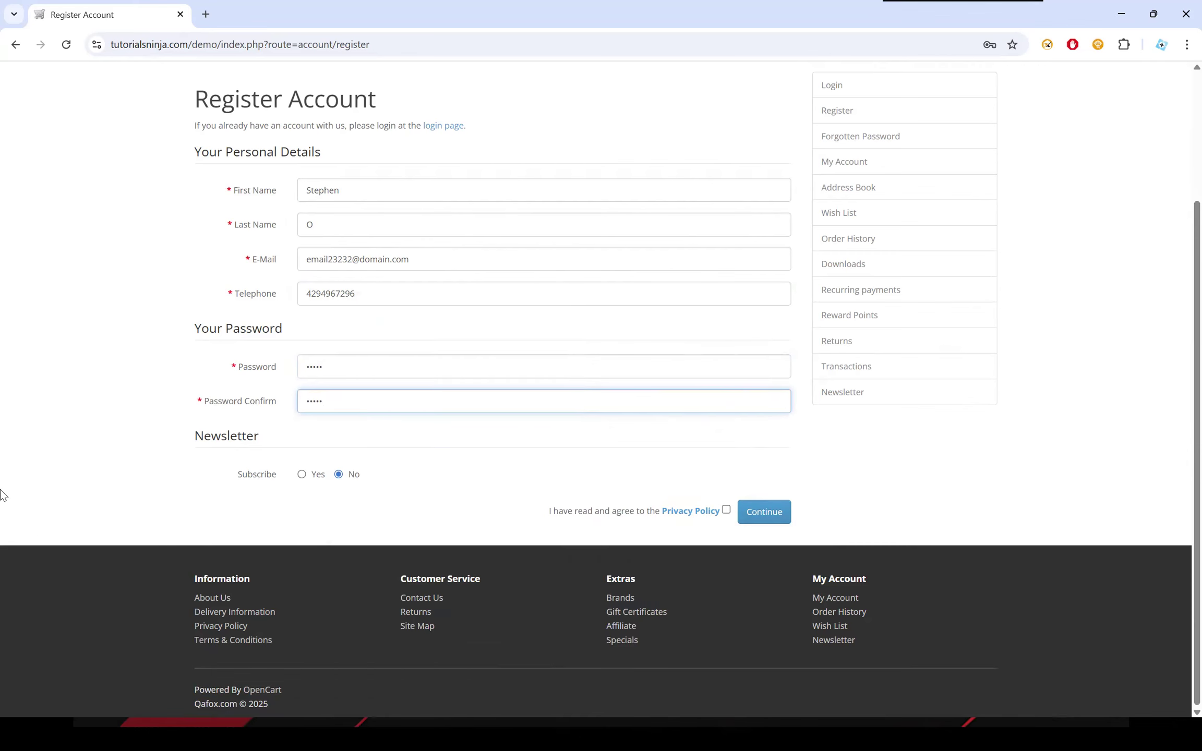
Submit the registration with the newsletter subscription set to Yes and the Privacy Policy accepted.
left_click(302, 474)
left_click(725, 510)
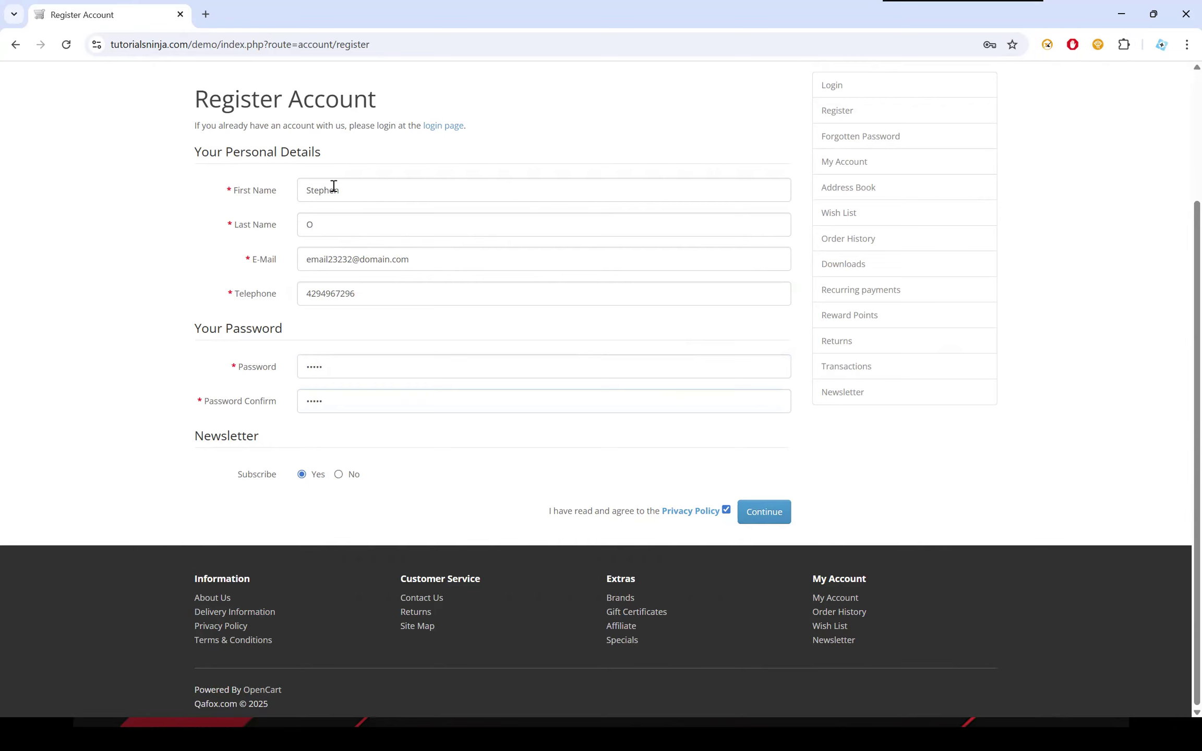
left_click(763, 512)
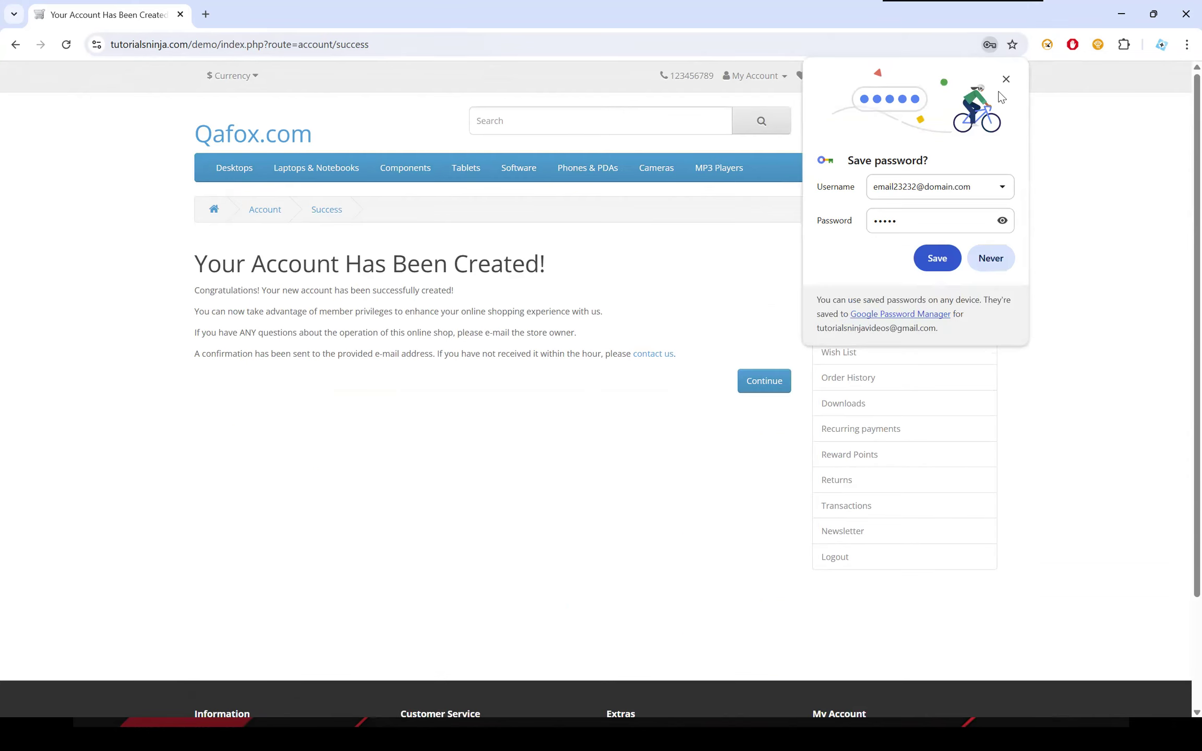
left_click(1009, 82)
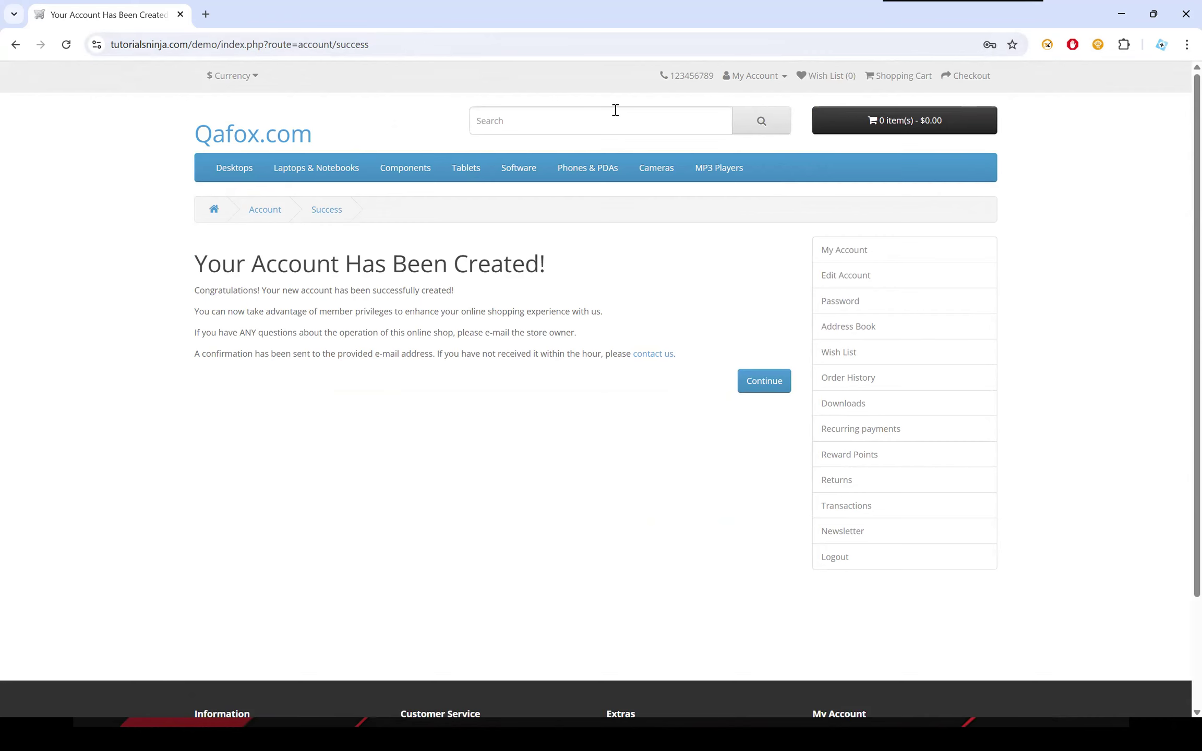
Examine the Auto Data Filler sample categories offered for the store's search field.
right_click(490, 117)
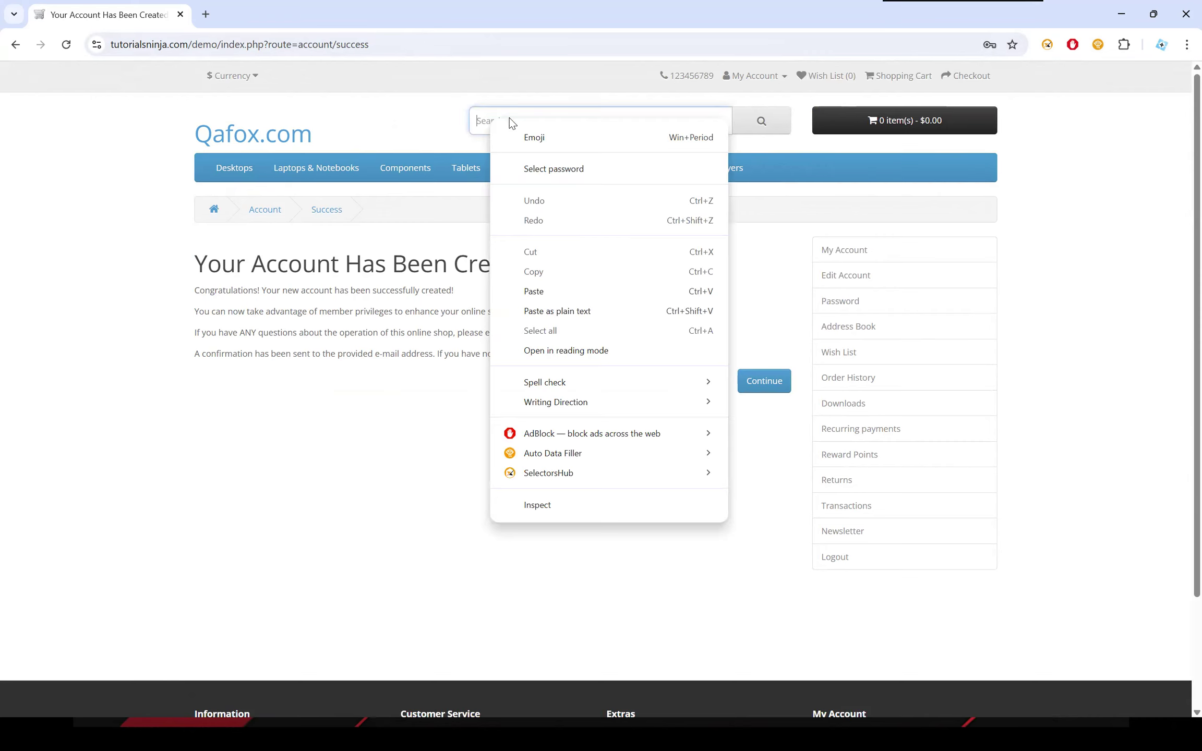
mouse_move(587, 450)
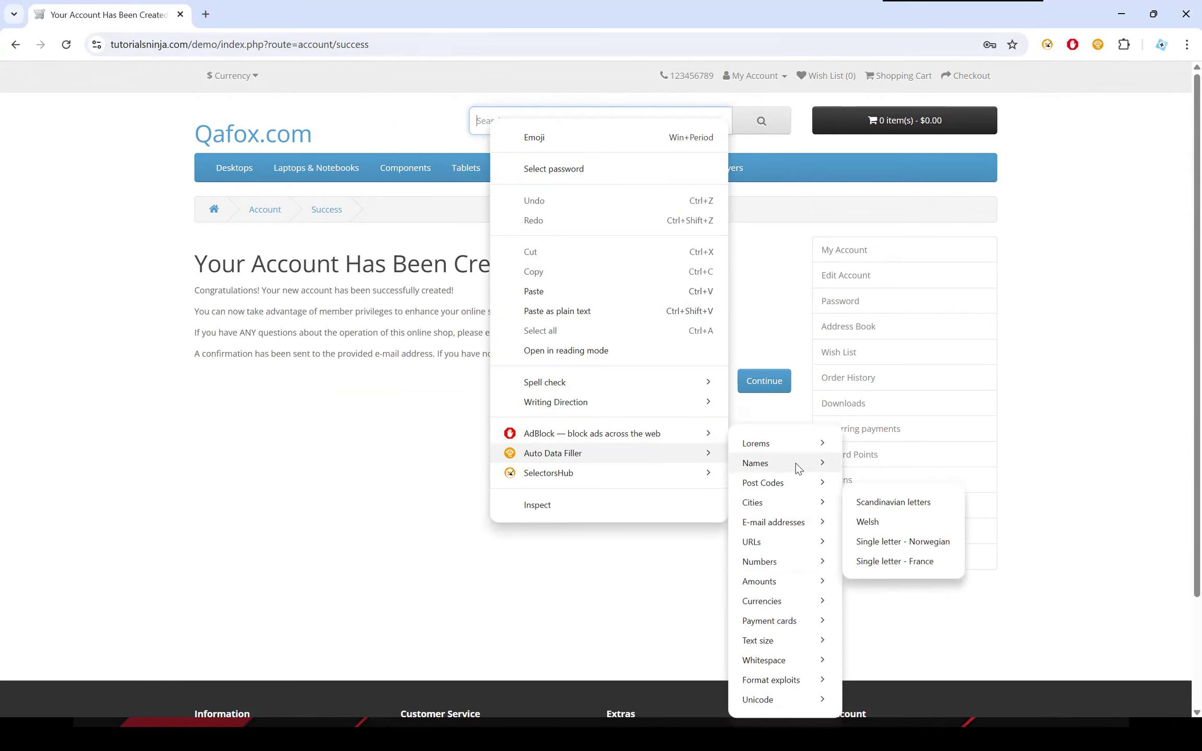
left_click(390, 113)
left_click(390, 114)
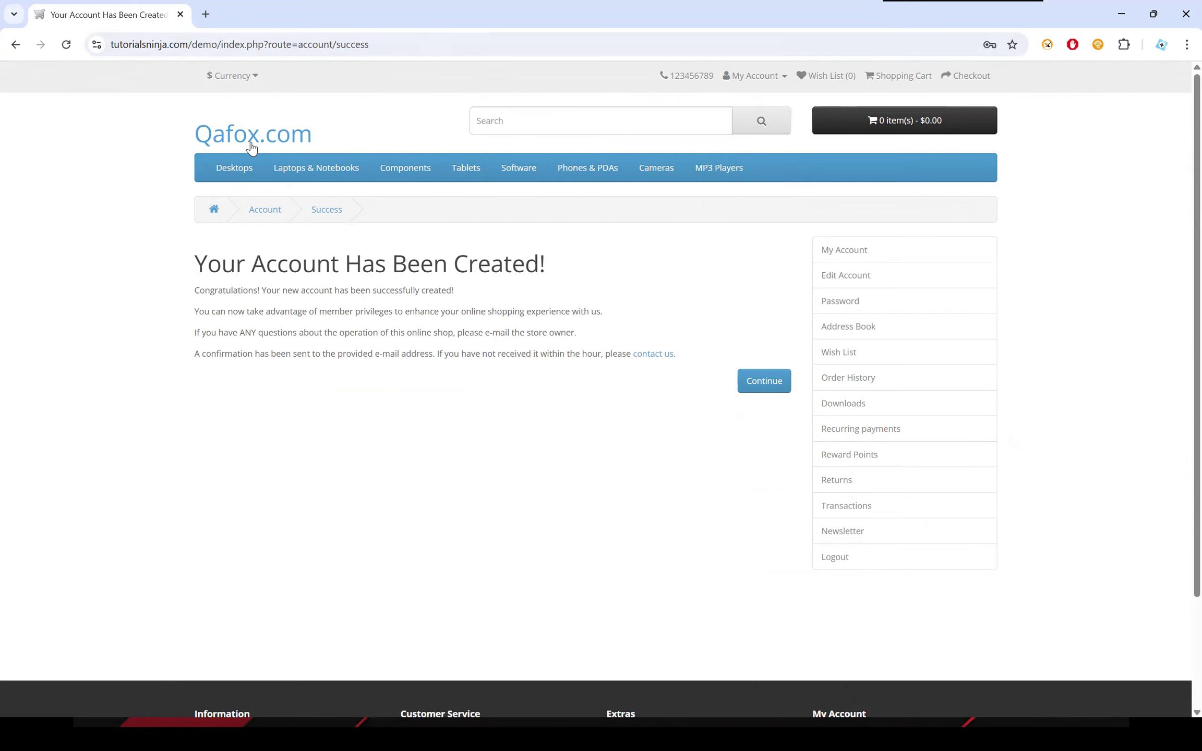
left_click(497, 124)
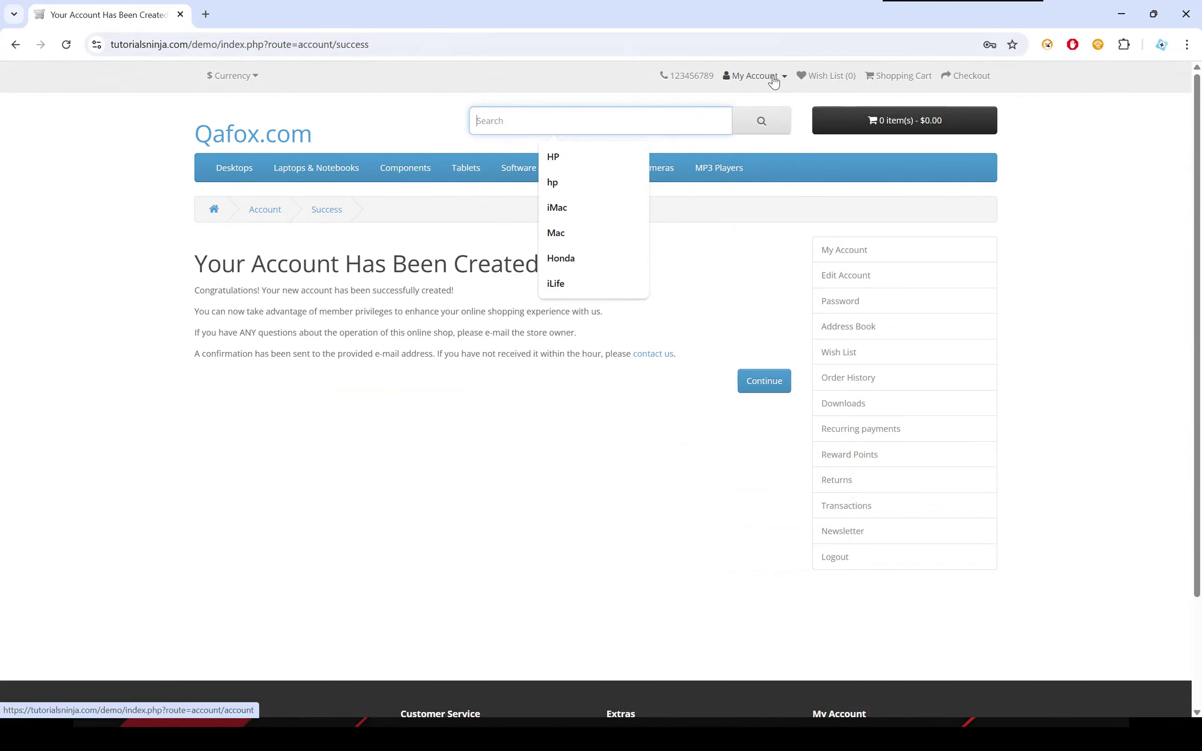
right_click(512, 123)
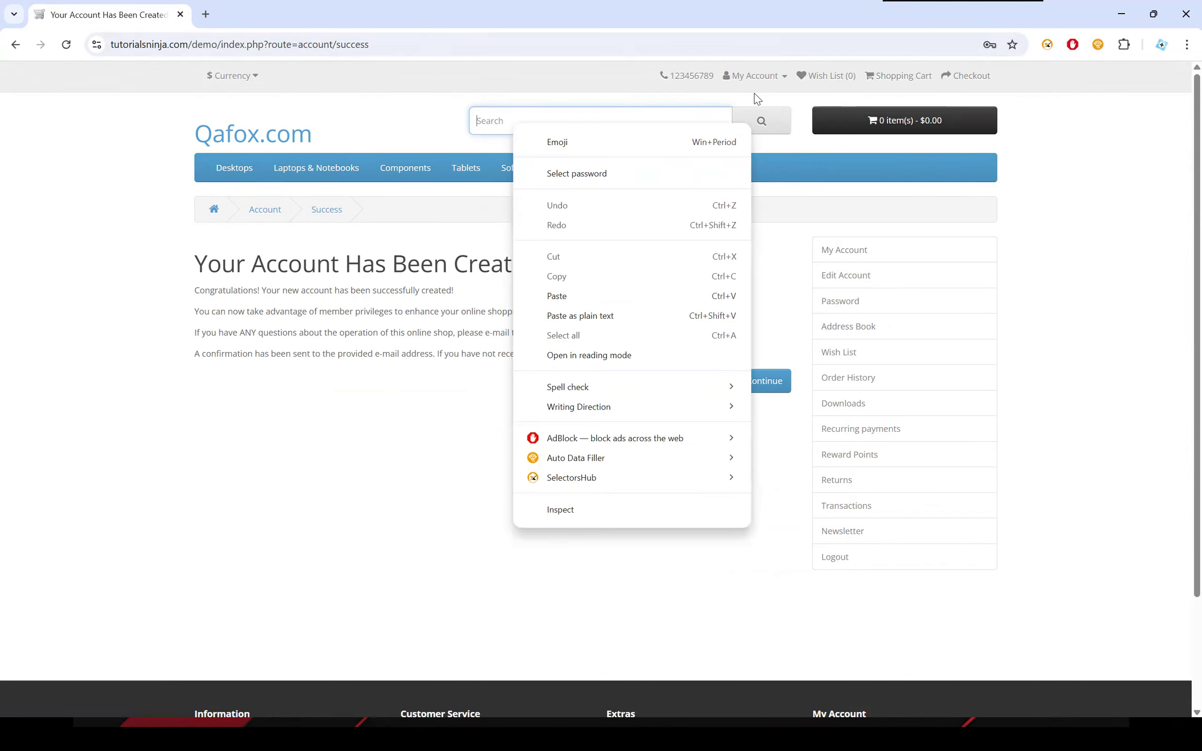
Search the store using the Latin sample from Auto Data Filler's Lorems group.
mouse_move(596, 466)
mouse_move(808, 462)
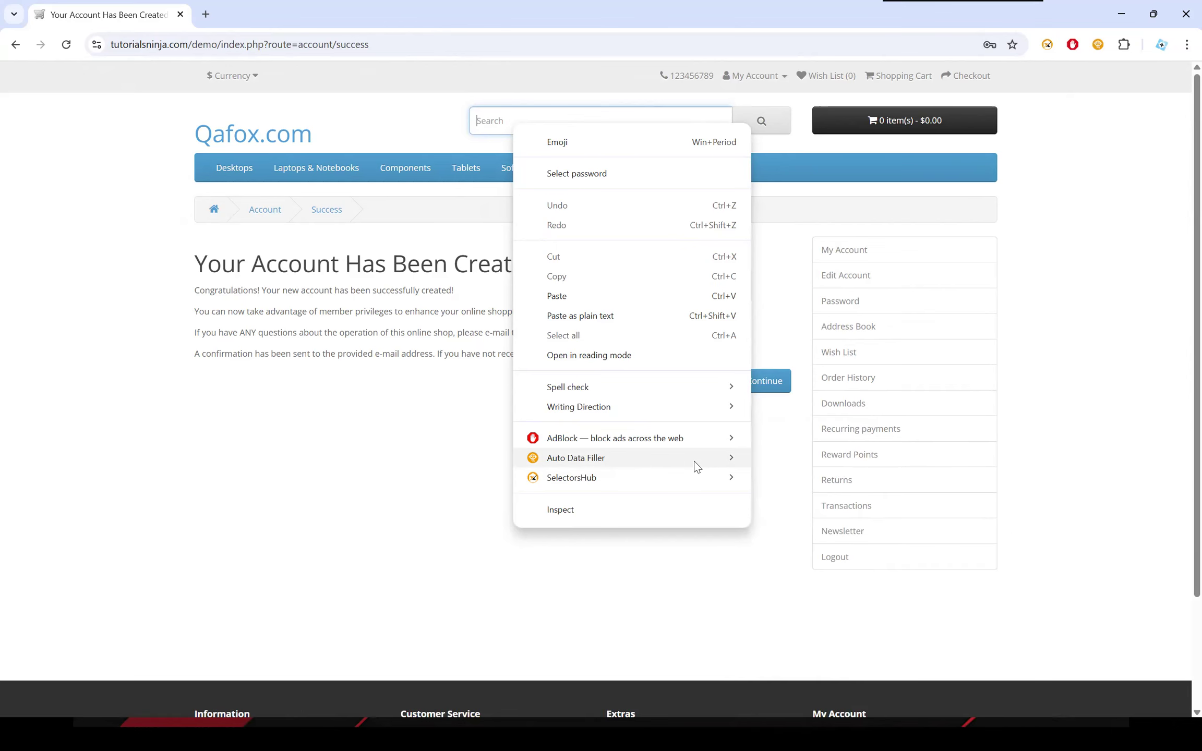
mouse_move(696, 467)
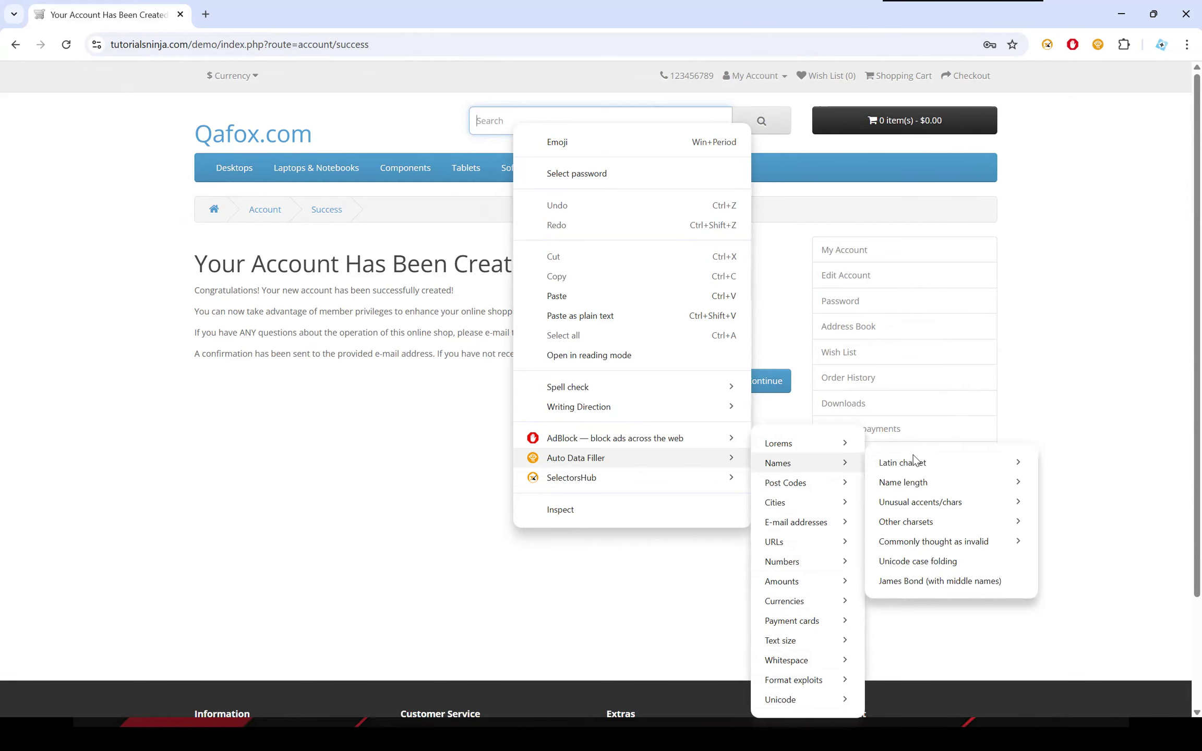
mouse_move(921, 485)
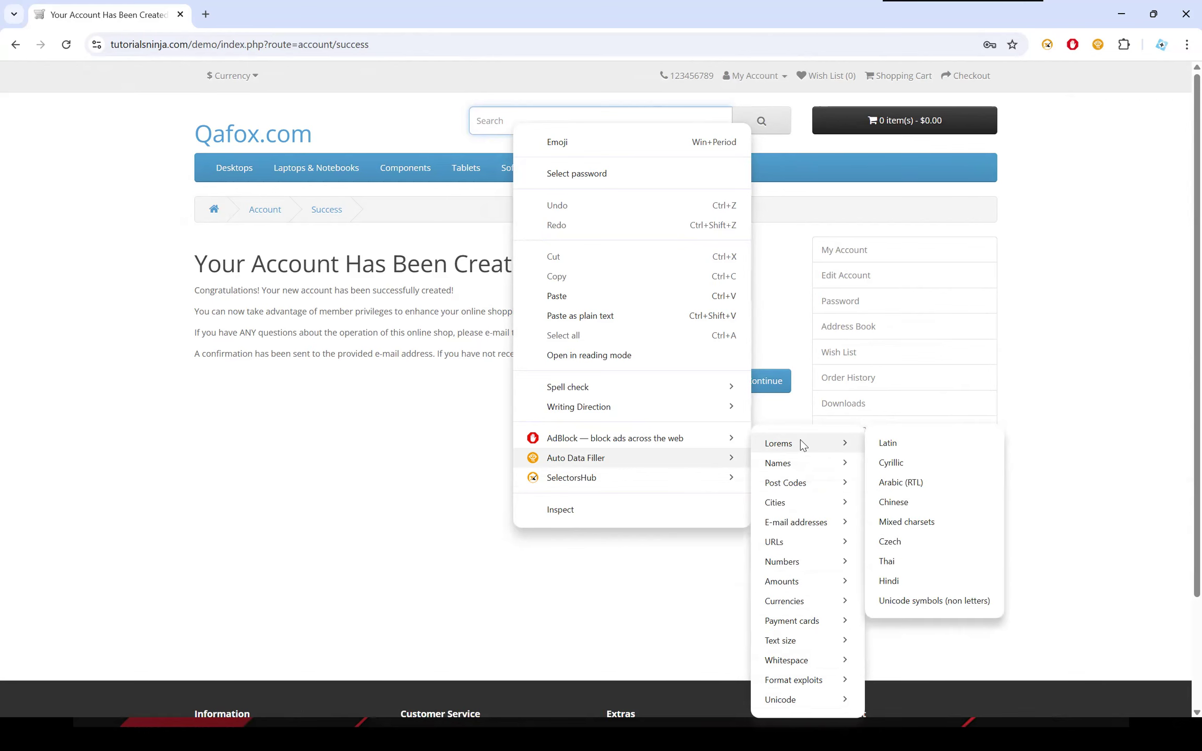
left_click(922, 444)
left_click(745, 124)
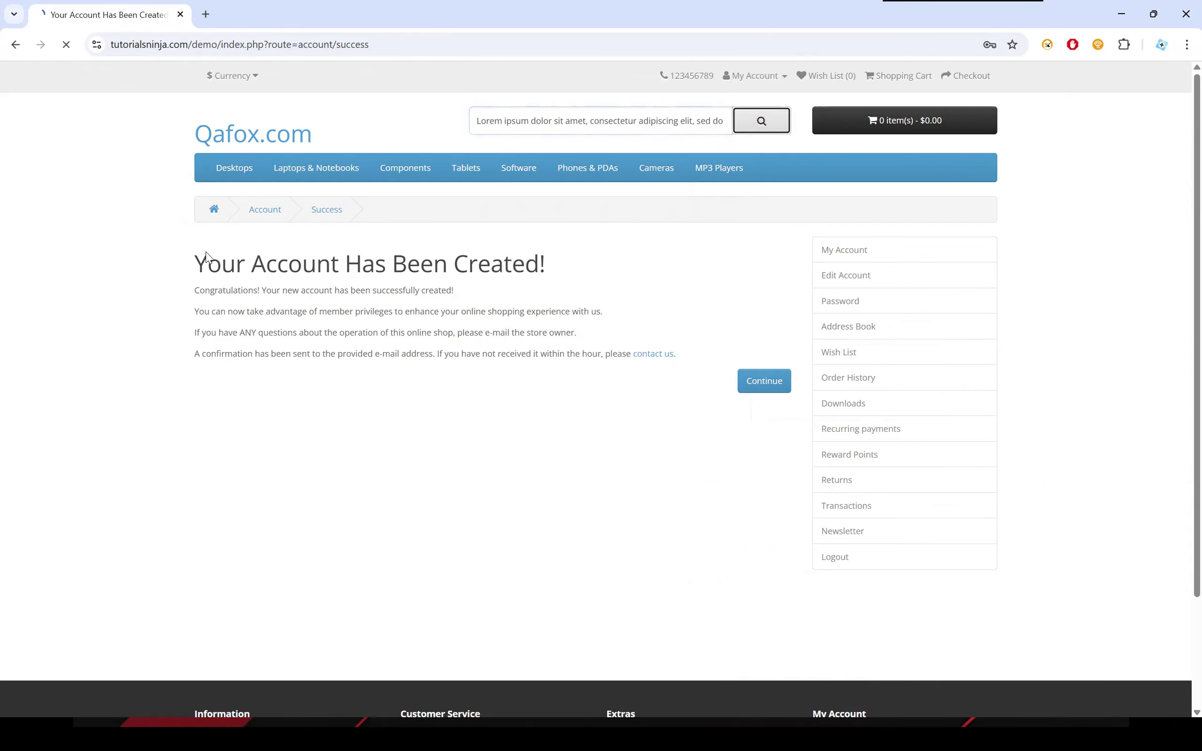
Compare the lorem ipsum text in the search results heading with the text in the store's search field.
left_click_drag(195, 263, 742, 416)
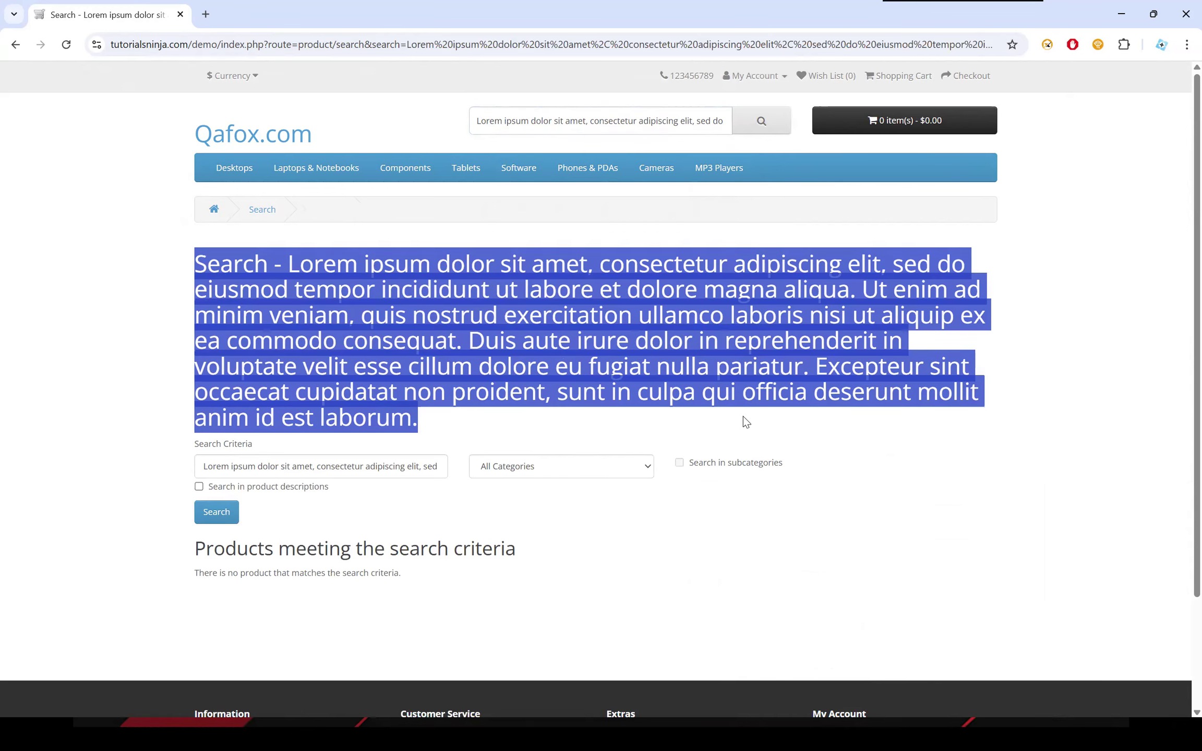
left_click_drag(286, 264, 489, 426)
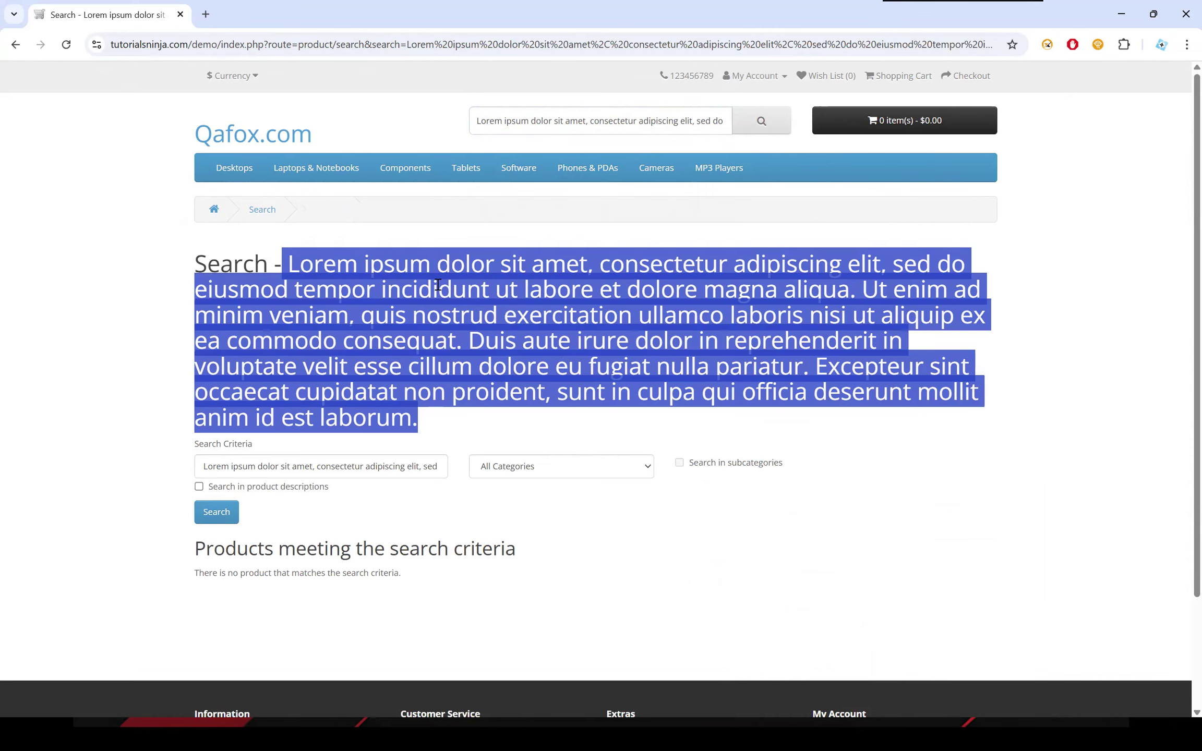
left_click(276, 254)
left_click_drag(291, 263, 478, 421)
left_click(654, 210)
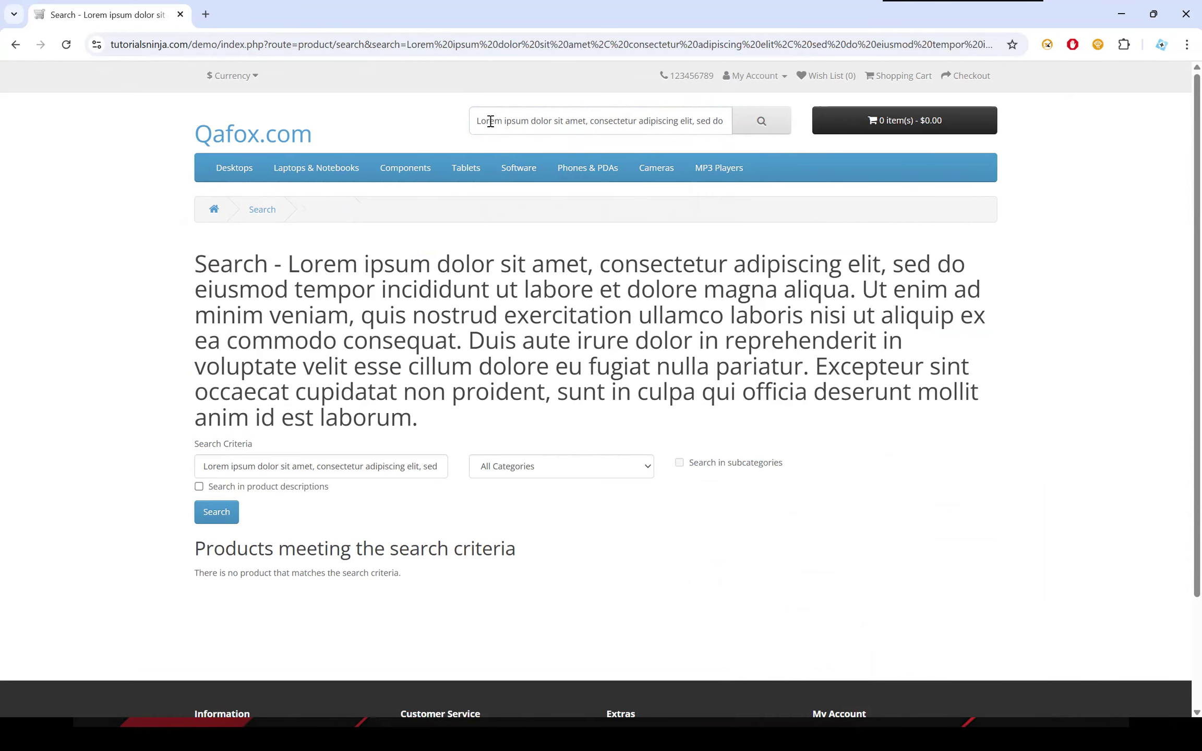
left_click_drag(489, 121, 868, 130)
left_click(972, 268)
left_click_drag(288, 262, 490, 427)
left_click(490, 427)
left_click_drag(288, 263, 456, 424)
left_click_drag(542, 121, 570, 120)
left_click(1110, 379)
Log out of the store account and open the Register Account page.
left_click(761, 74)
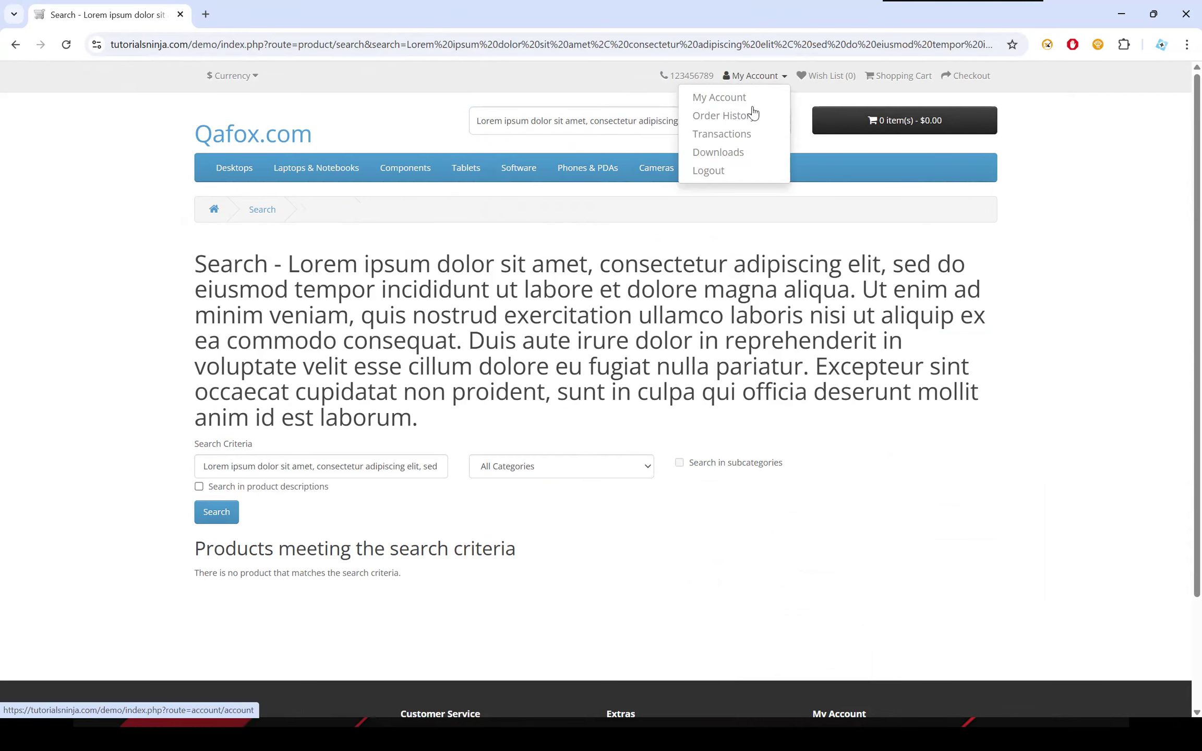
left_click(742, 172)
left_click(772, 78)
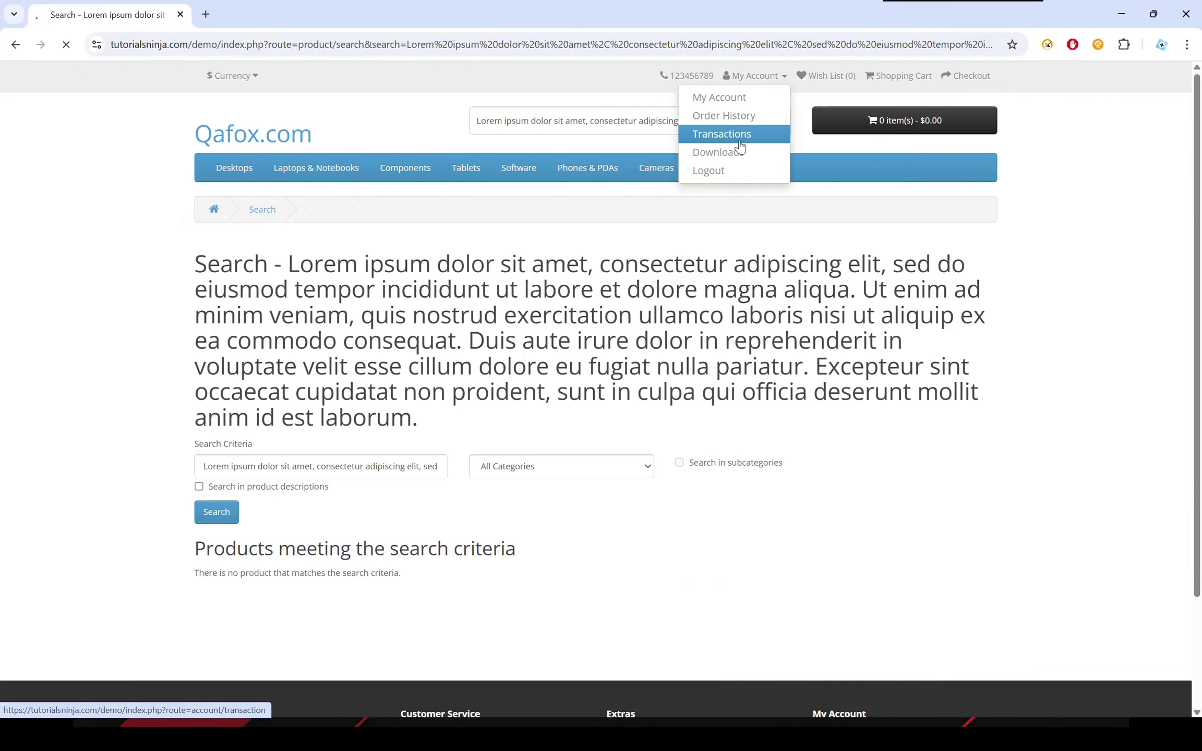
left_click(709, 169)
left_click(750, 78)
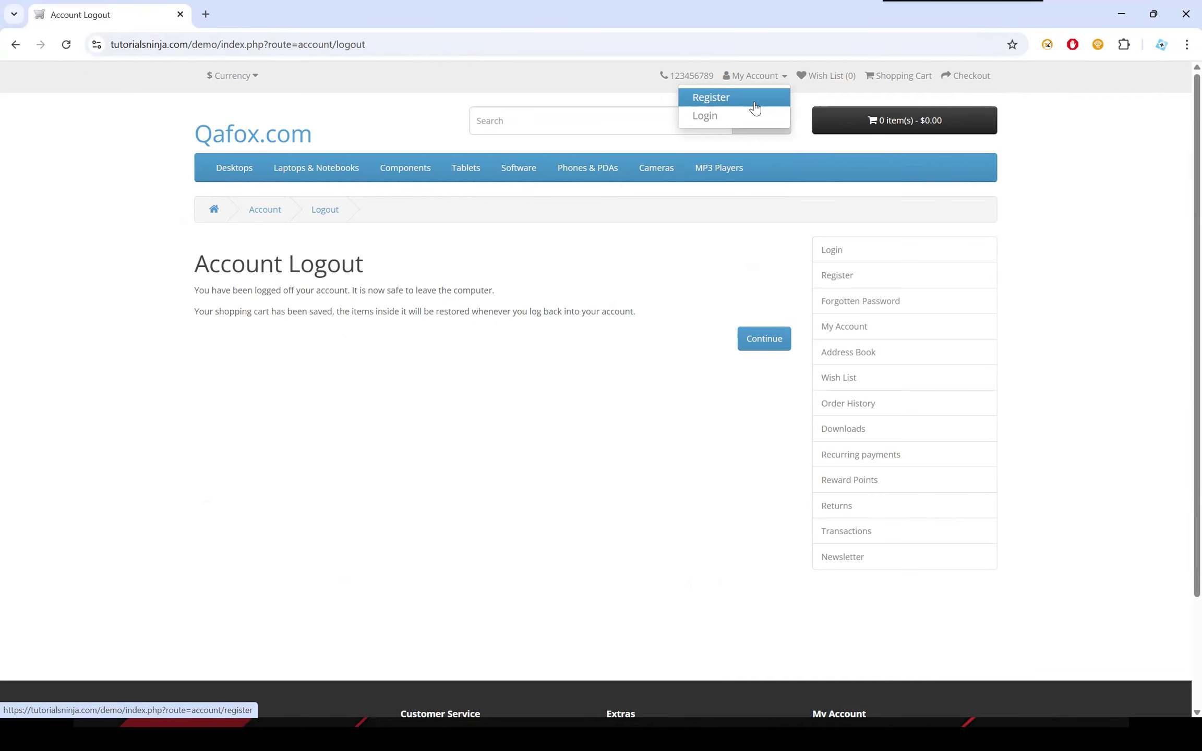
left_click(717, 98)
Fill the Telephone field with 0 from Auto Data Filler's Numbers group and submit the registration form.
scroll(441, 259, "down", 3)
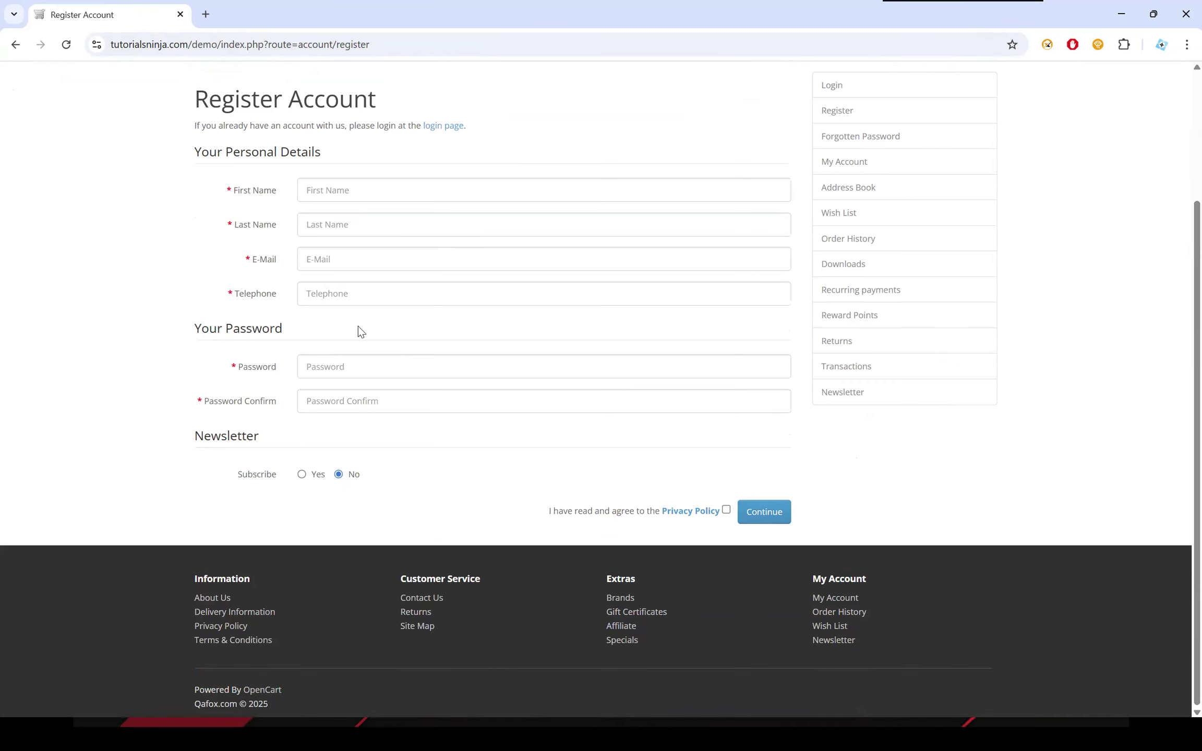
right_click(341, 295)
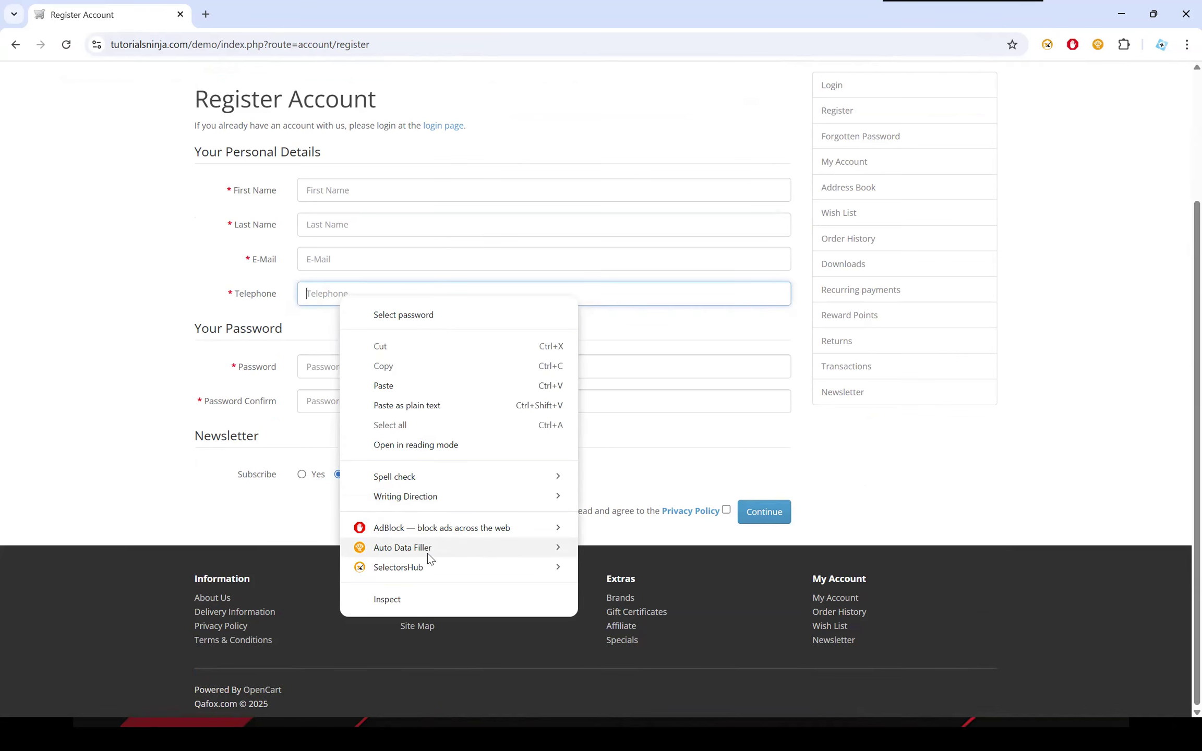
mouse_move(428, 553)
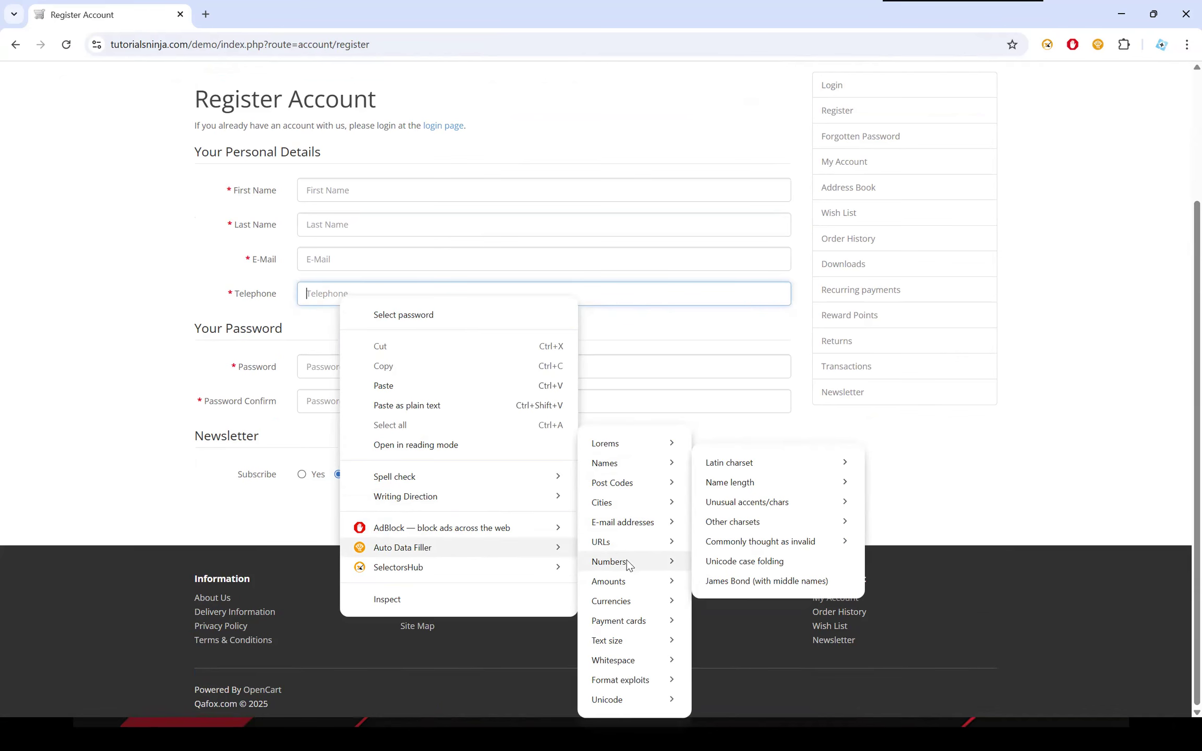
mouse_move(629, 563)
left_click(729, 373)
left_click(769, 515)
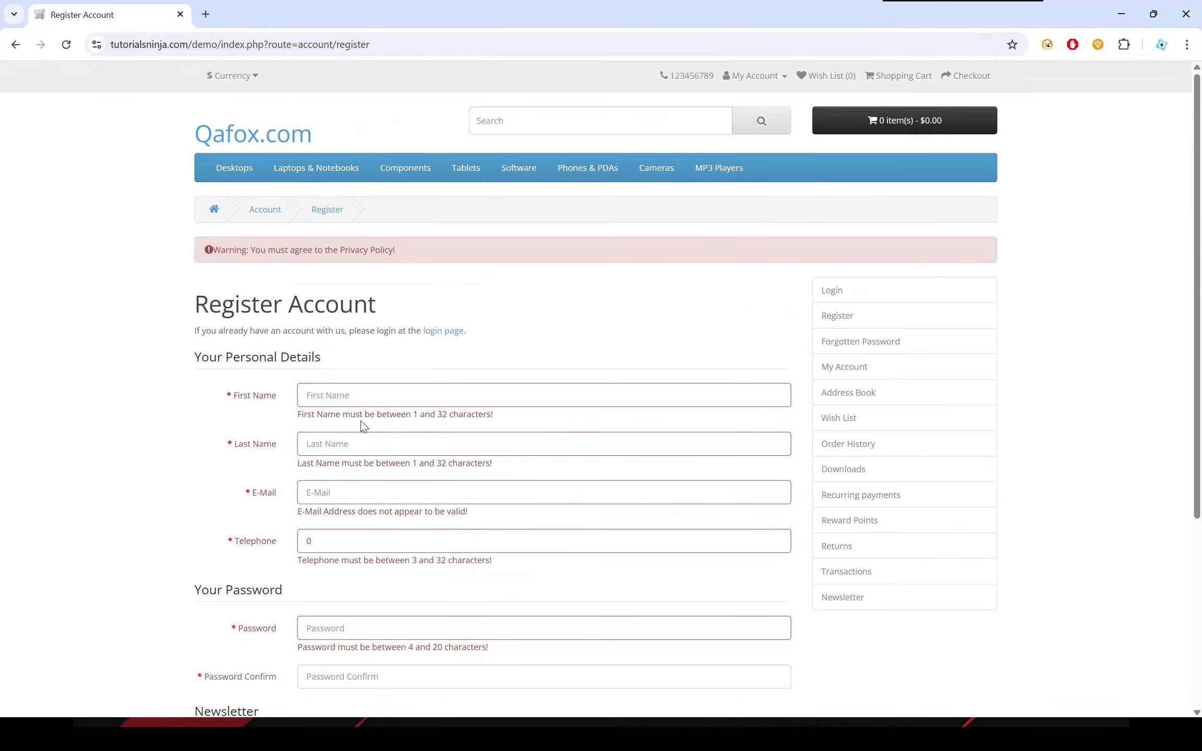
Review the validation message under the Telephone field and clear the field.
scroll(363, 427, "down", 5)
left_click_drag(300, 285, 524, 295)
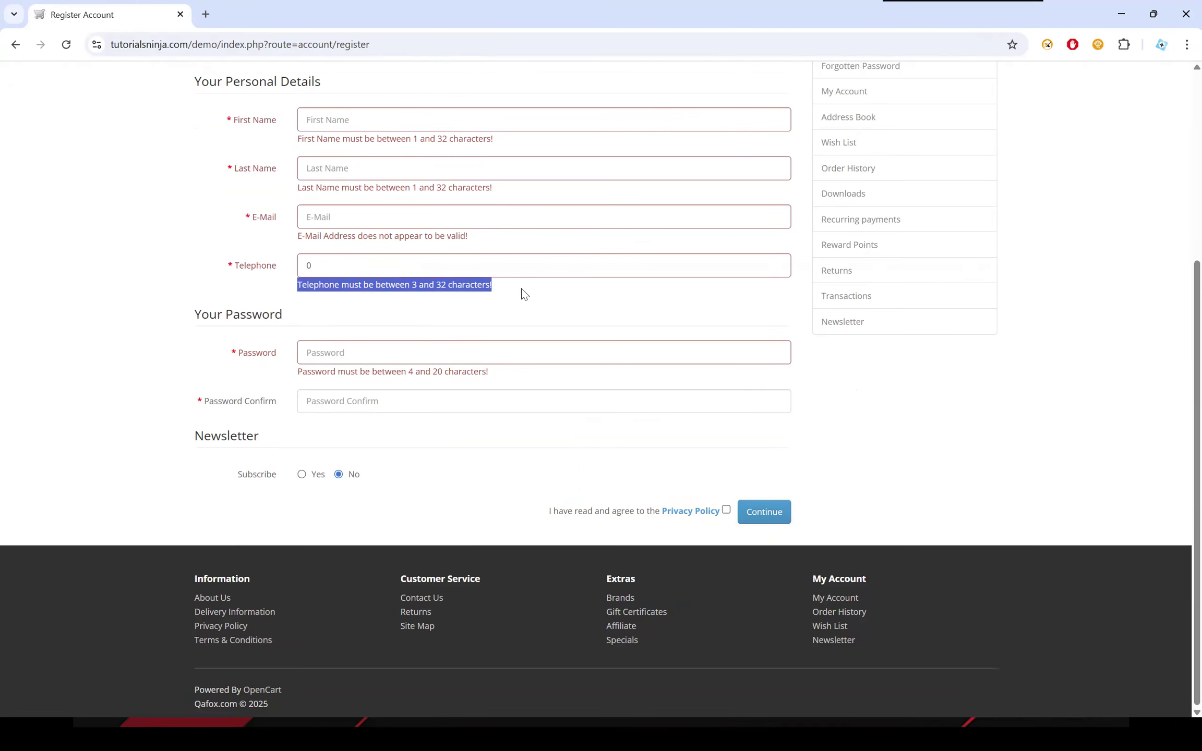
left_click(524, 295)
left_click(448, 264)
key("BackSpace")
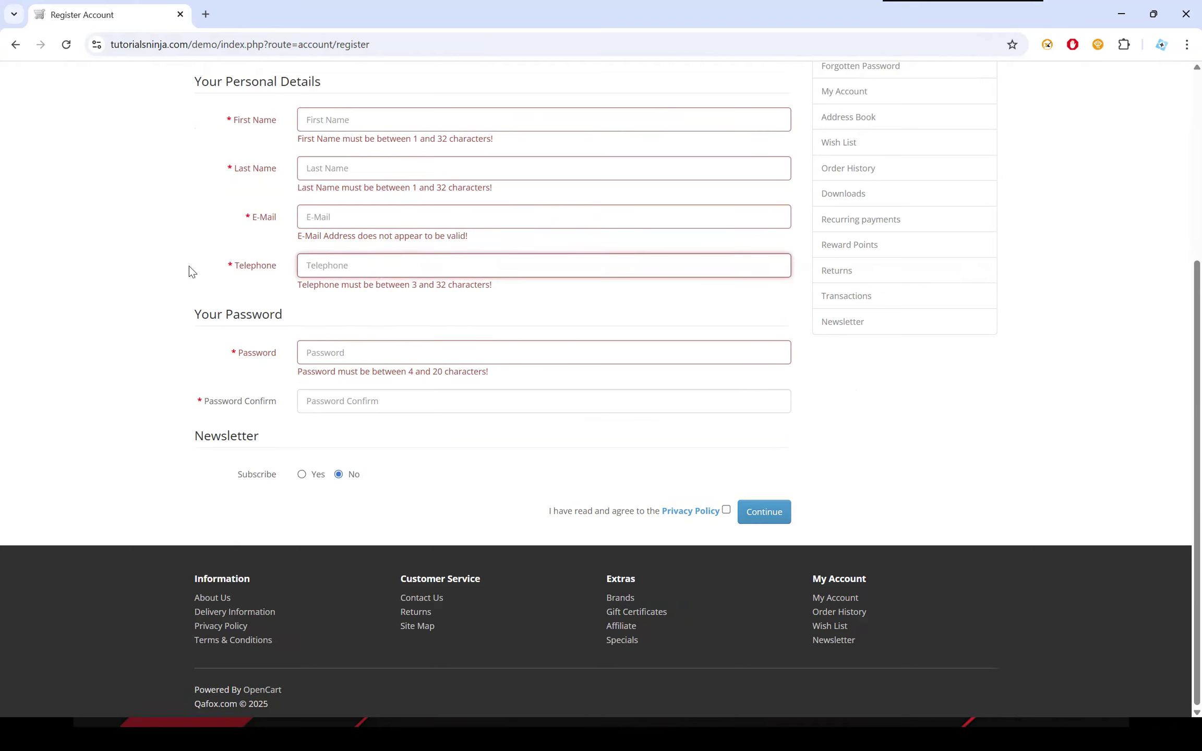
left_click_drag(302, 285, 532, 297)
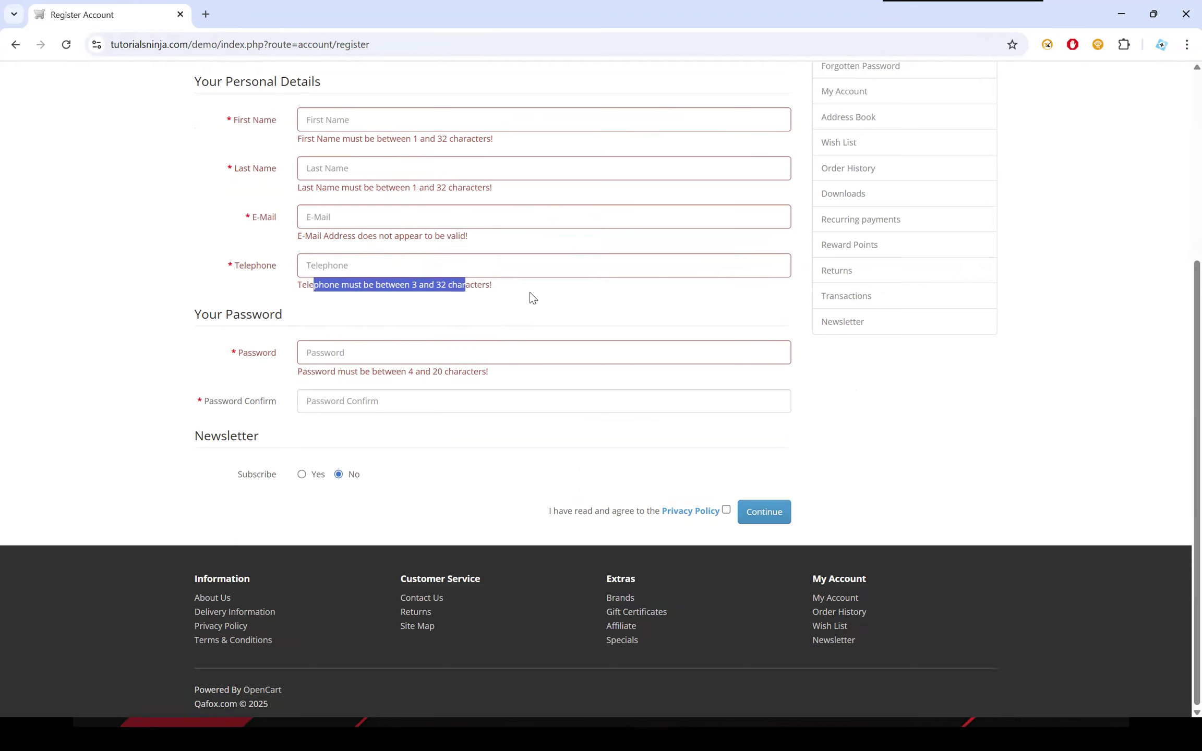
Fill the Telephone field with 0.0001 from Auto Data Filler's Numbers group and submit the registration form.
right_click(427, 262)
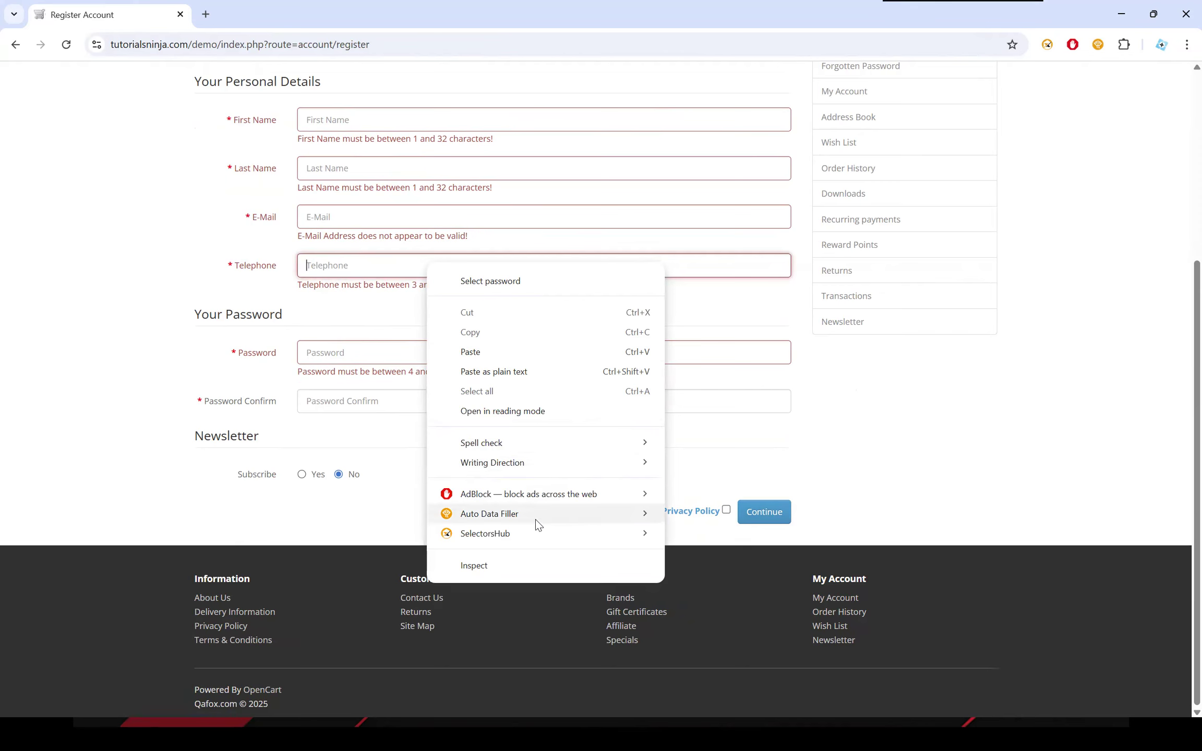
mouse_move(537, 514)
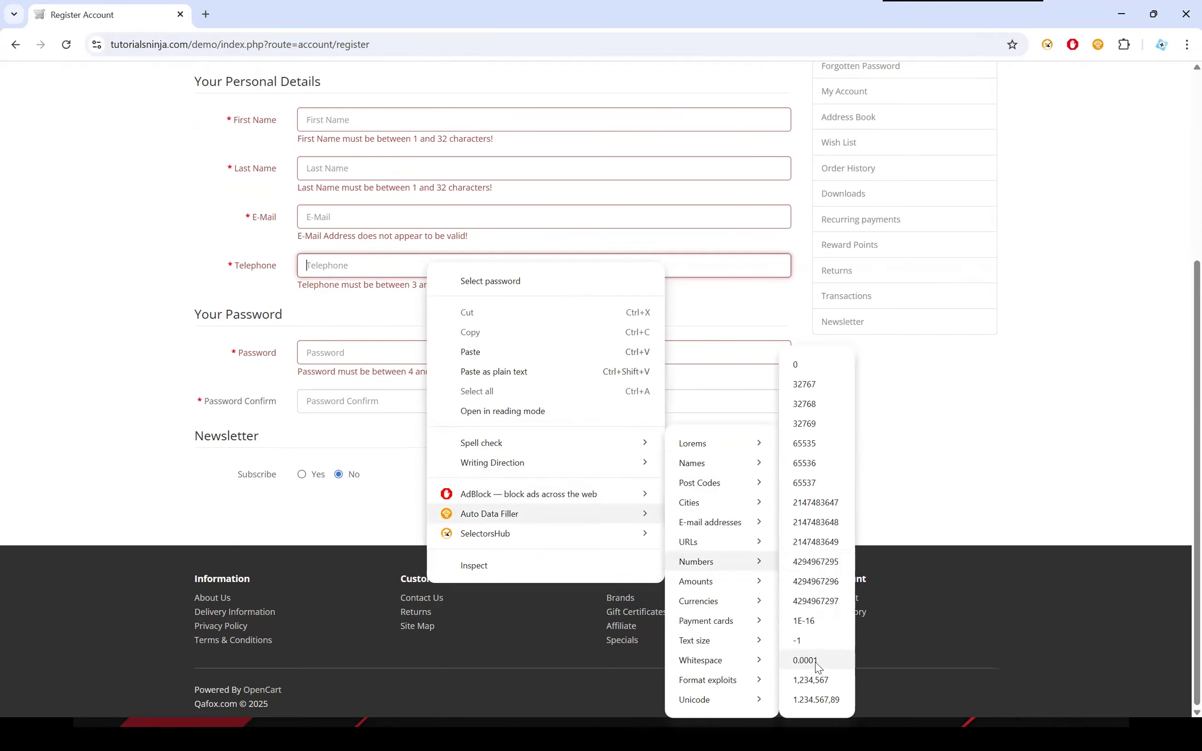
left_click(816, 660)
left_click(764, 509)
scroll(363, 395, "down", 3)
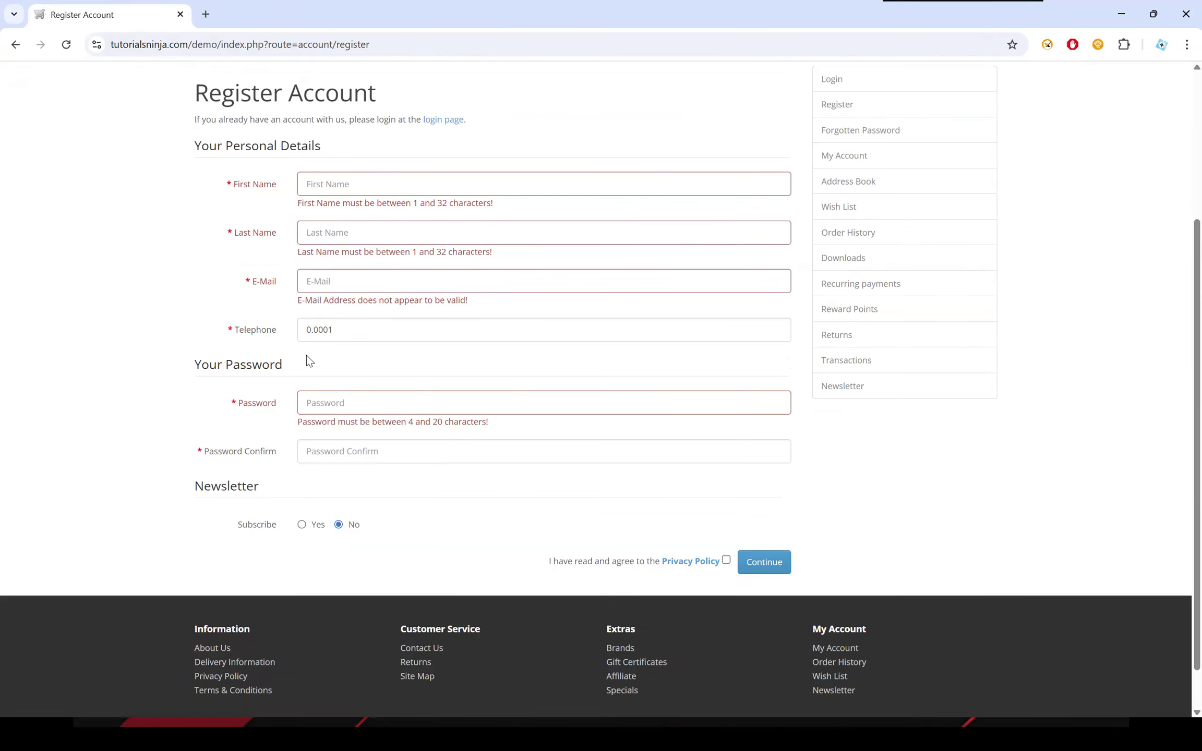
Clear the 0.0001 value from the Telephone field.
left_click_drag(312, 333, 274, 332)
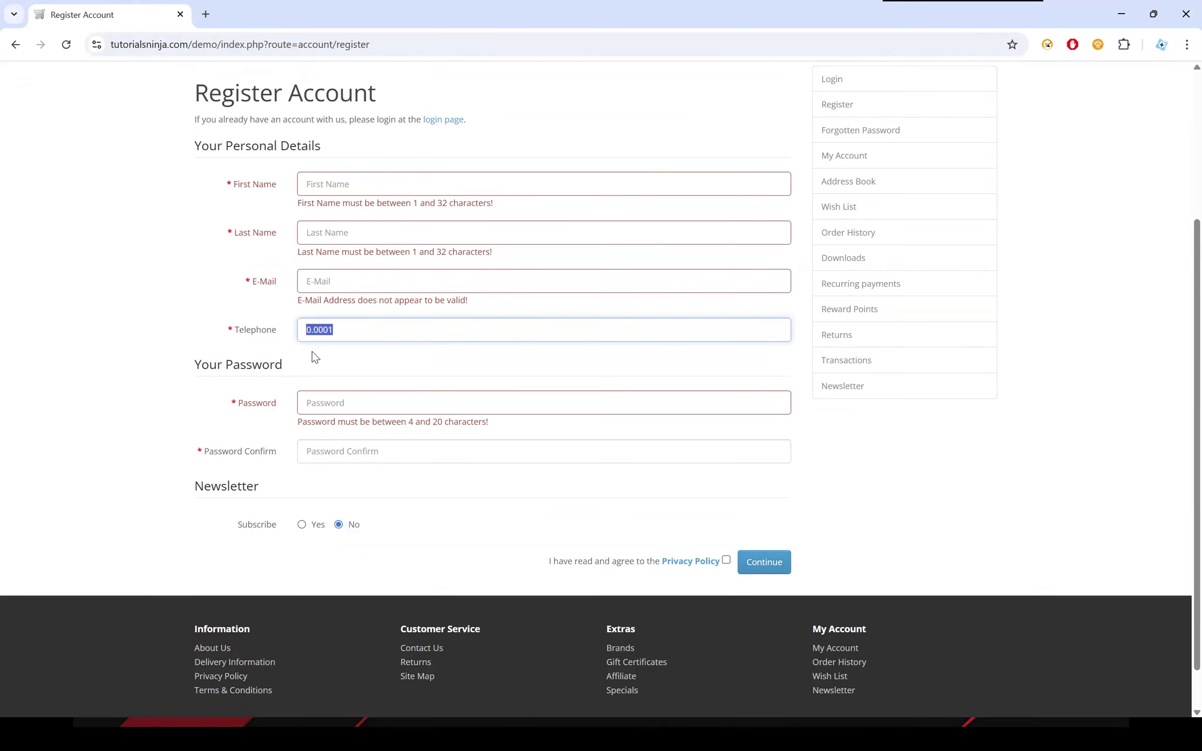
key("BackSpace")
key("Return")
left_click_drag(197, 156, 234, 163)
left_click(557, 252)
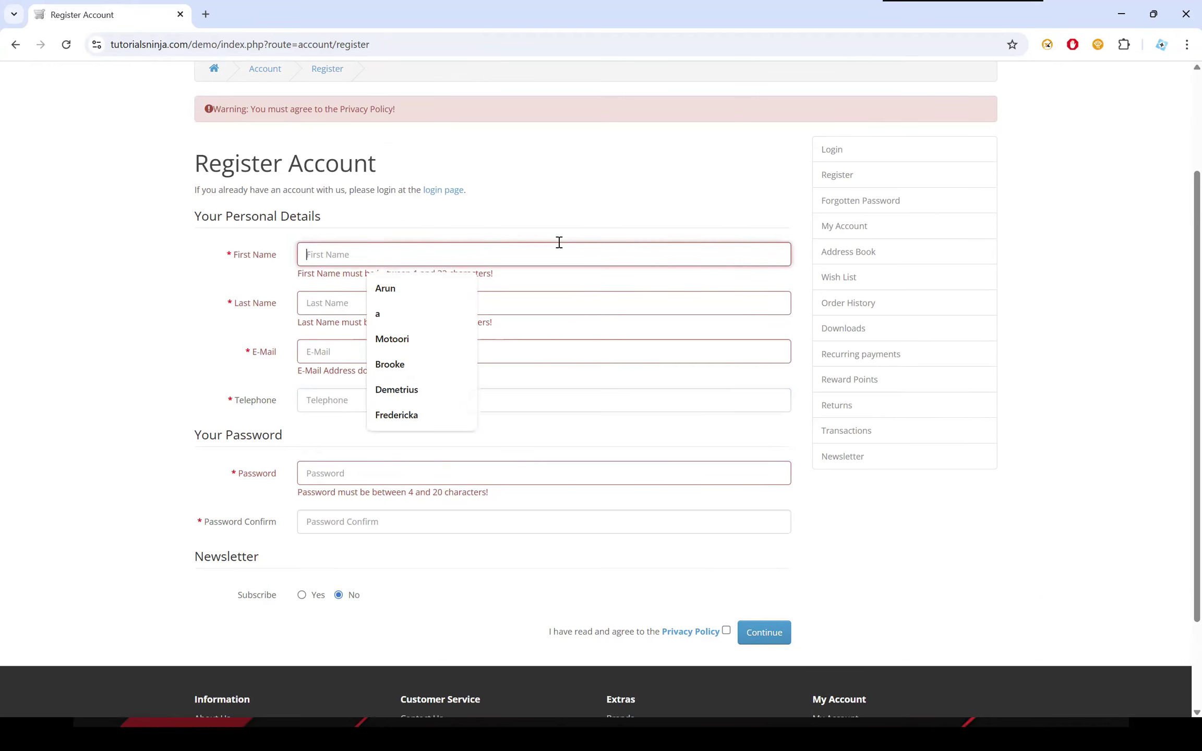
scroll(435, 271, "down", 1)
left_click(314, 335)
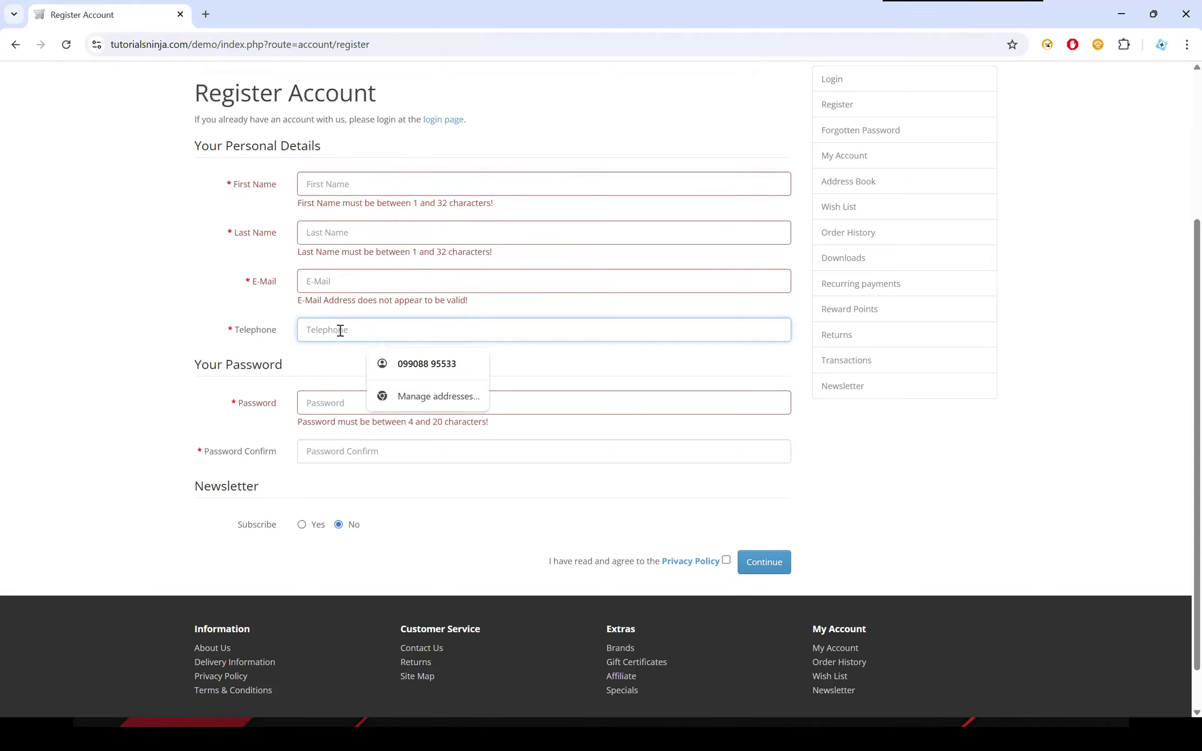
left_click(349, 313)
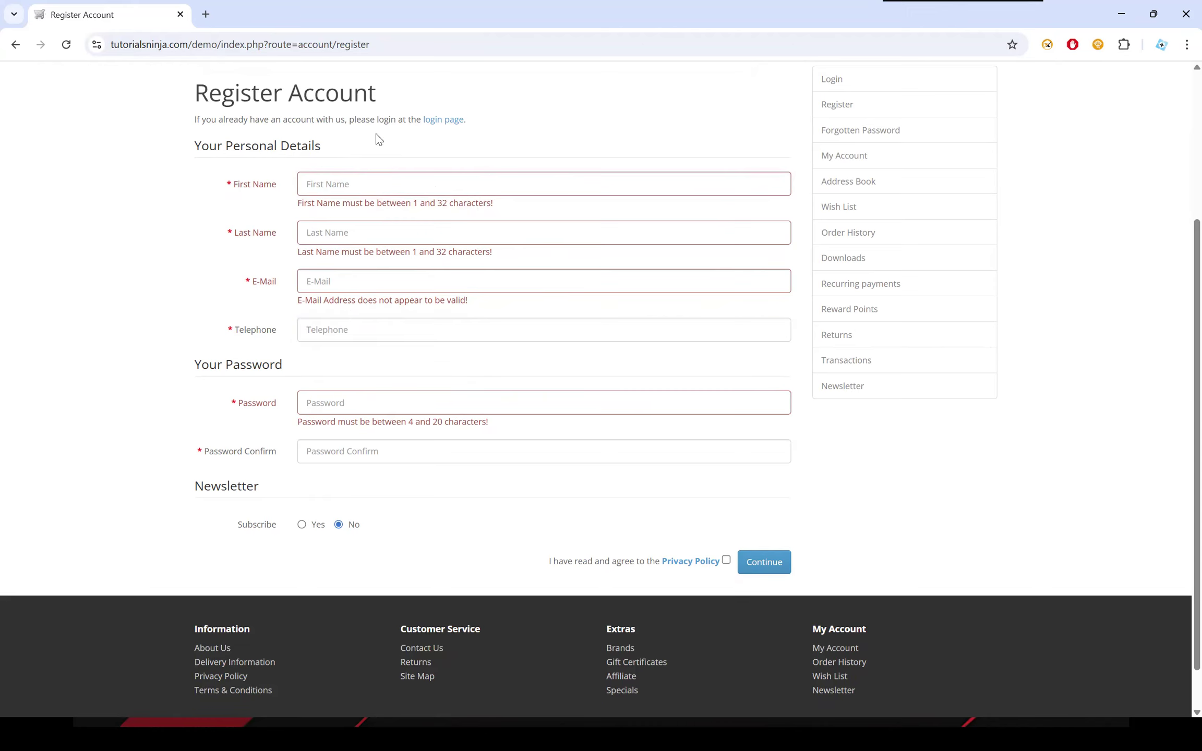
left_click(328, 325)
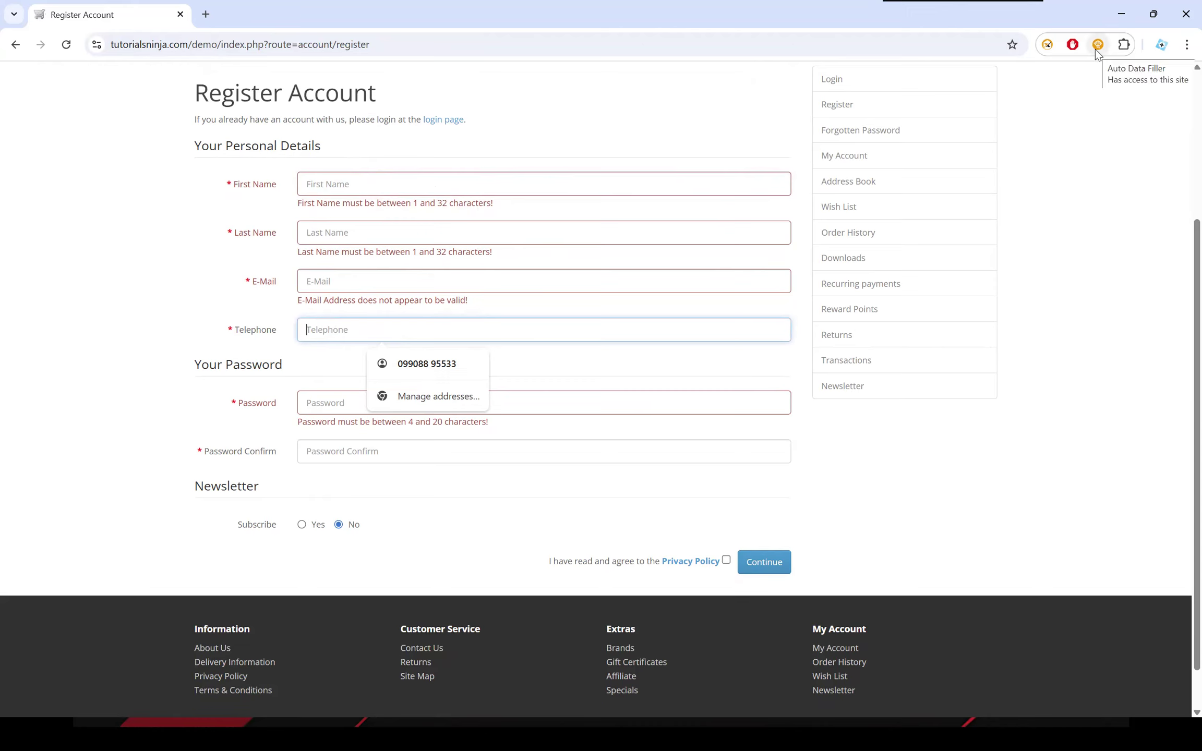
left_click(1092, 237)
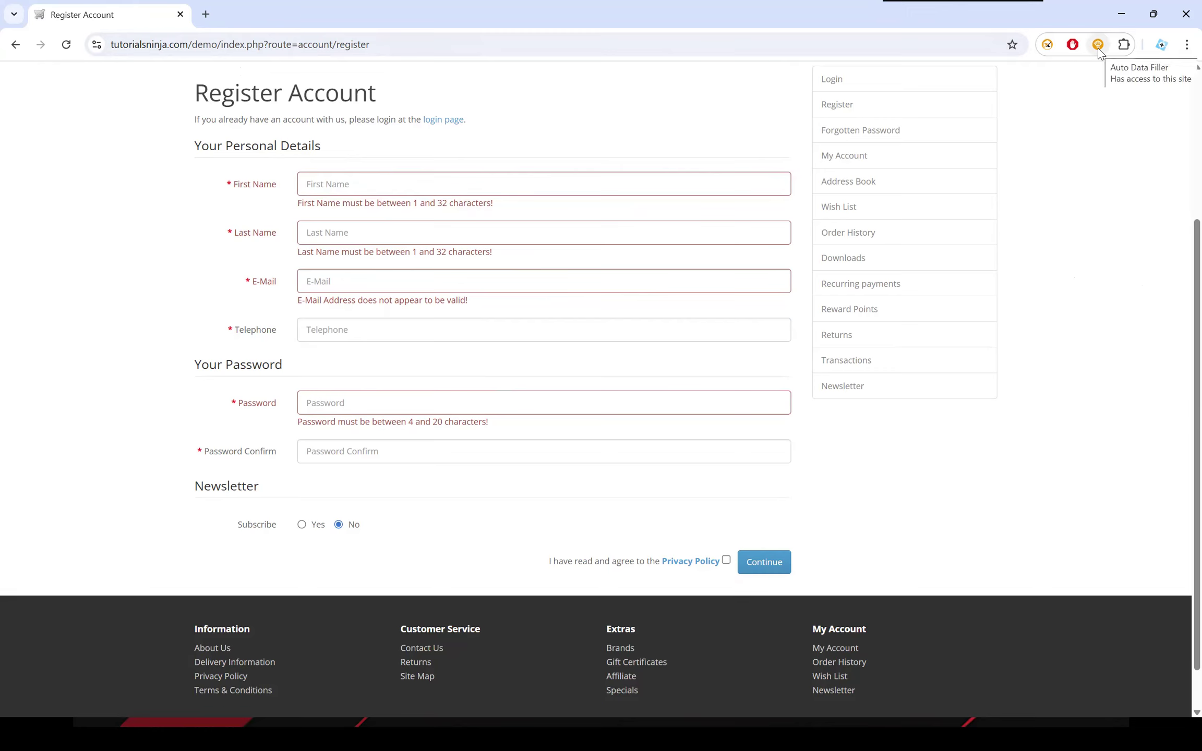
Examine Auto Data Filler's invalid e-mail address samples and Text size options for the E-Mail field.
left_click(371, 282)
right_click(371, 285)
mouse_move(454, 620)
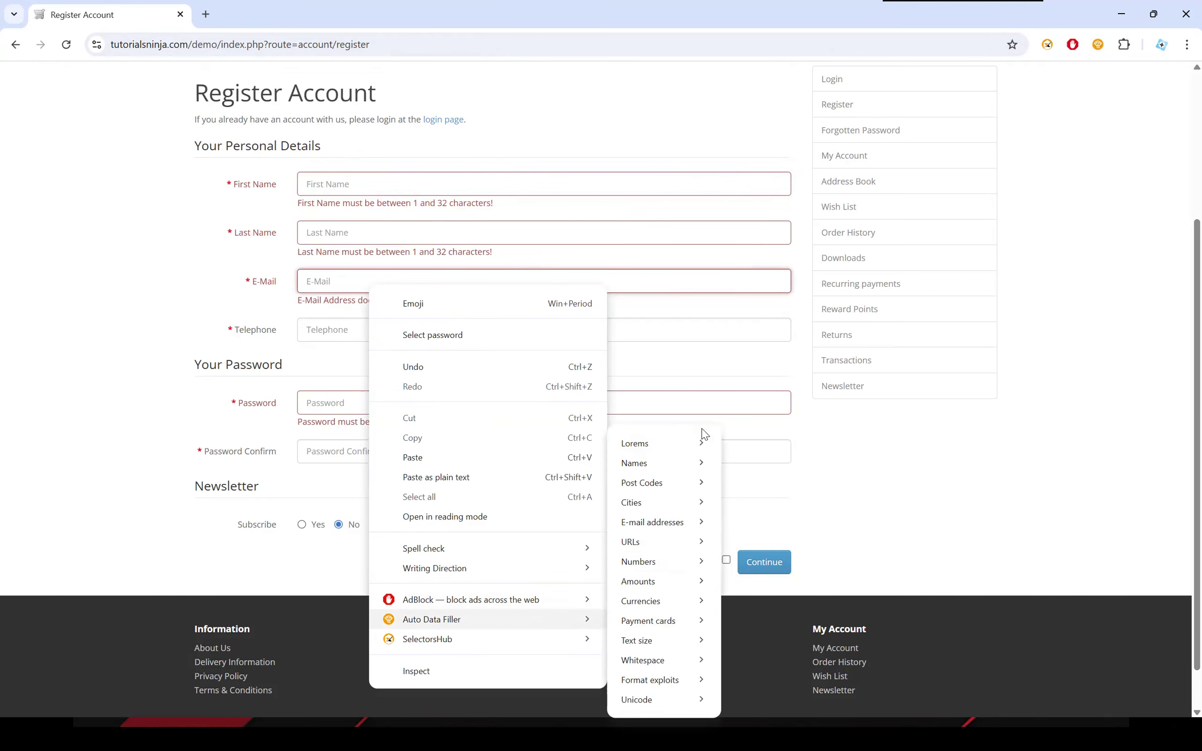
mouse_move(662, 522)
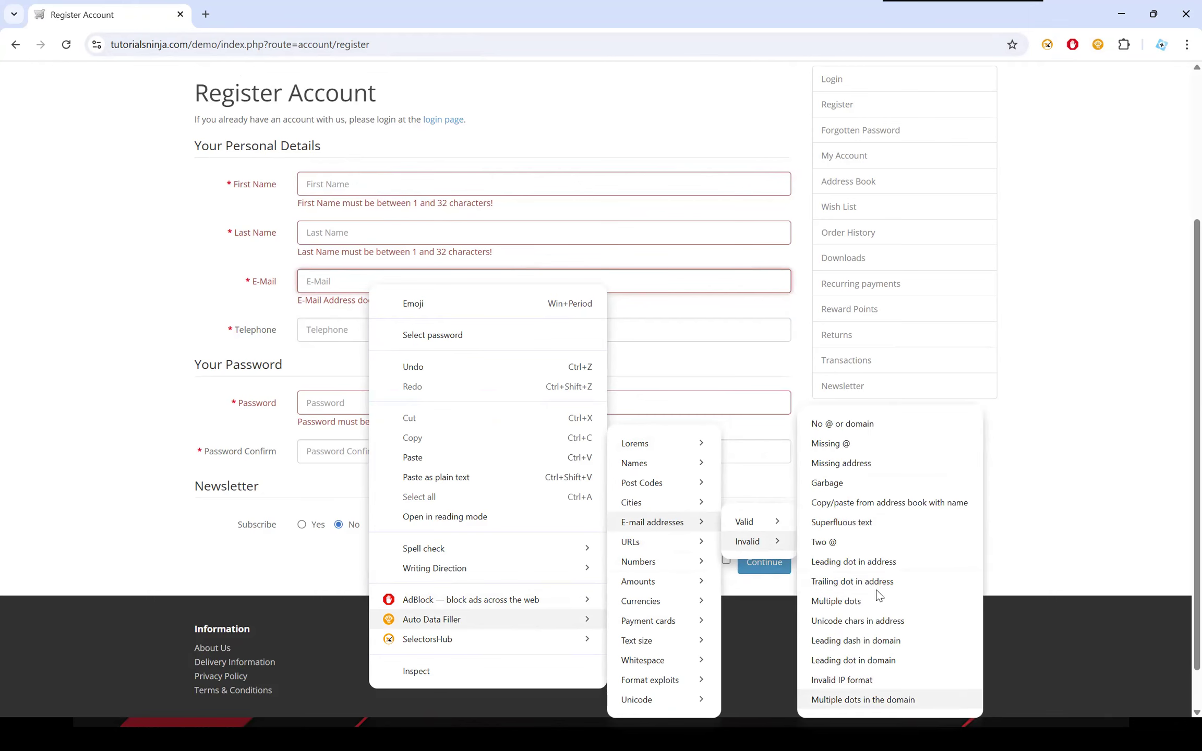
mouse_move(638, 633)
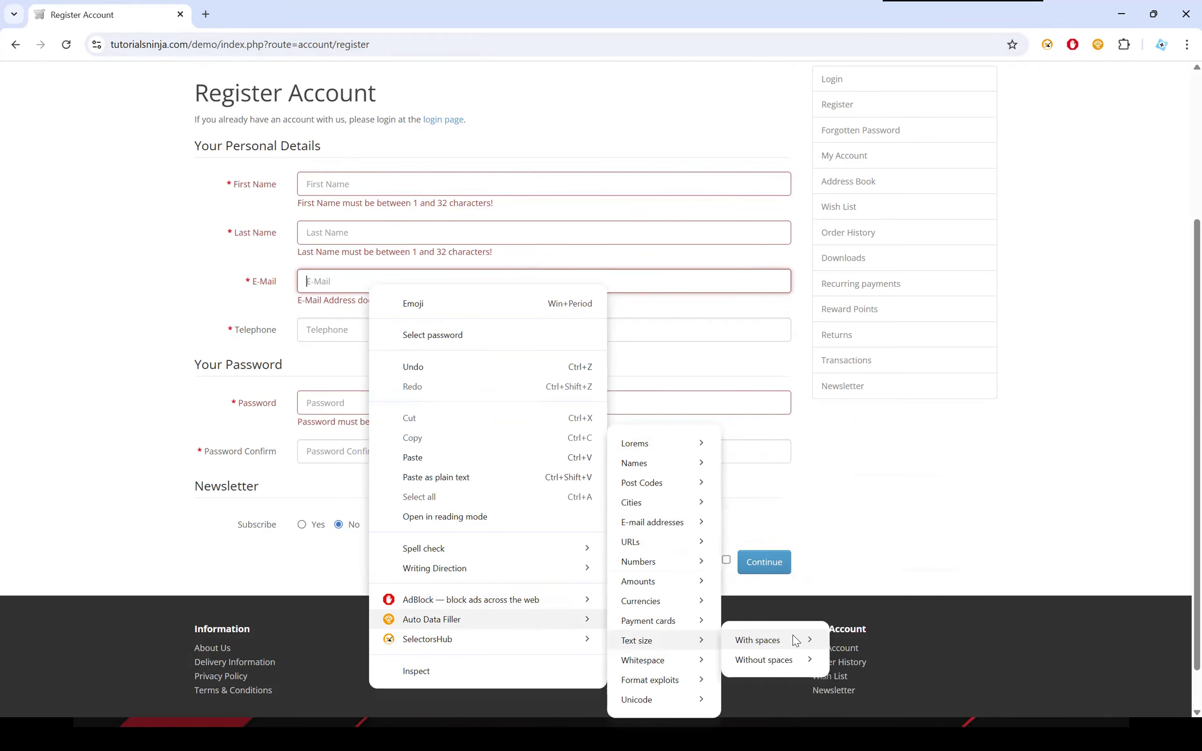
mouse_move(795, 640)
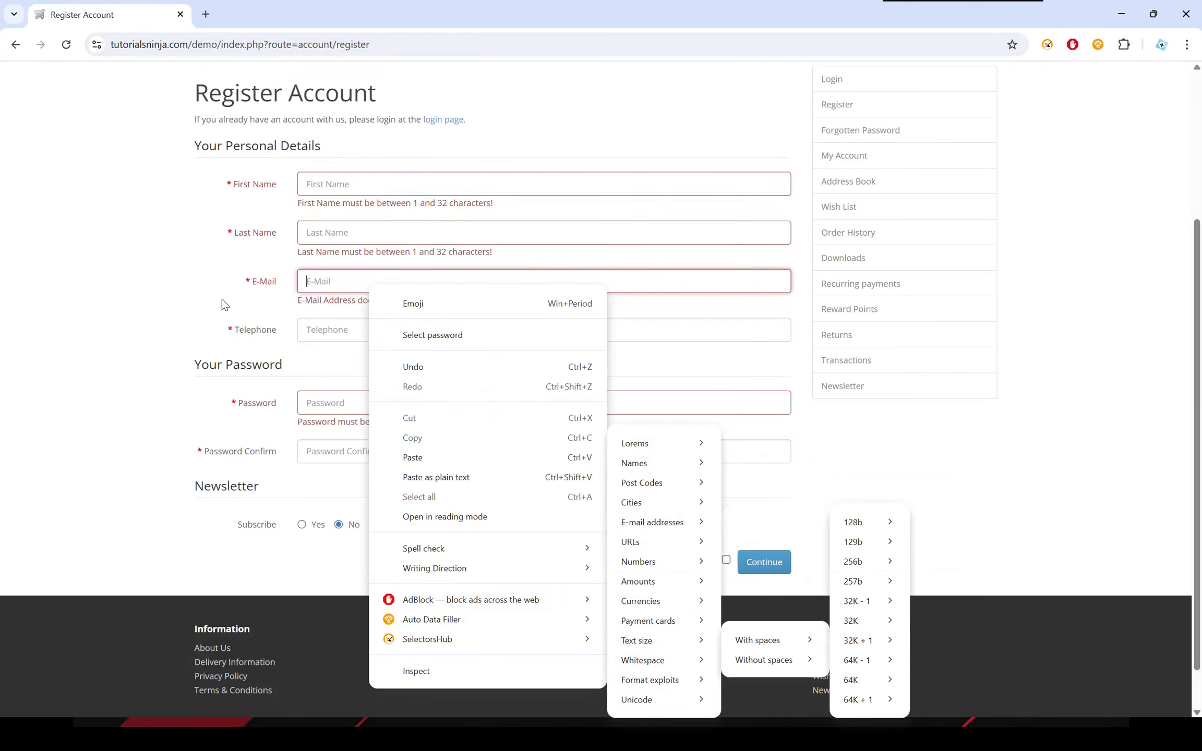
left_click(342, 169)
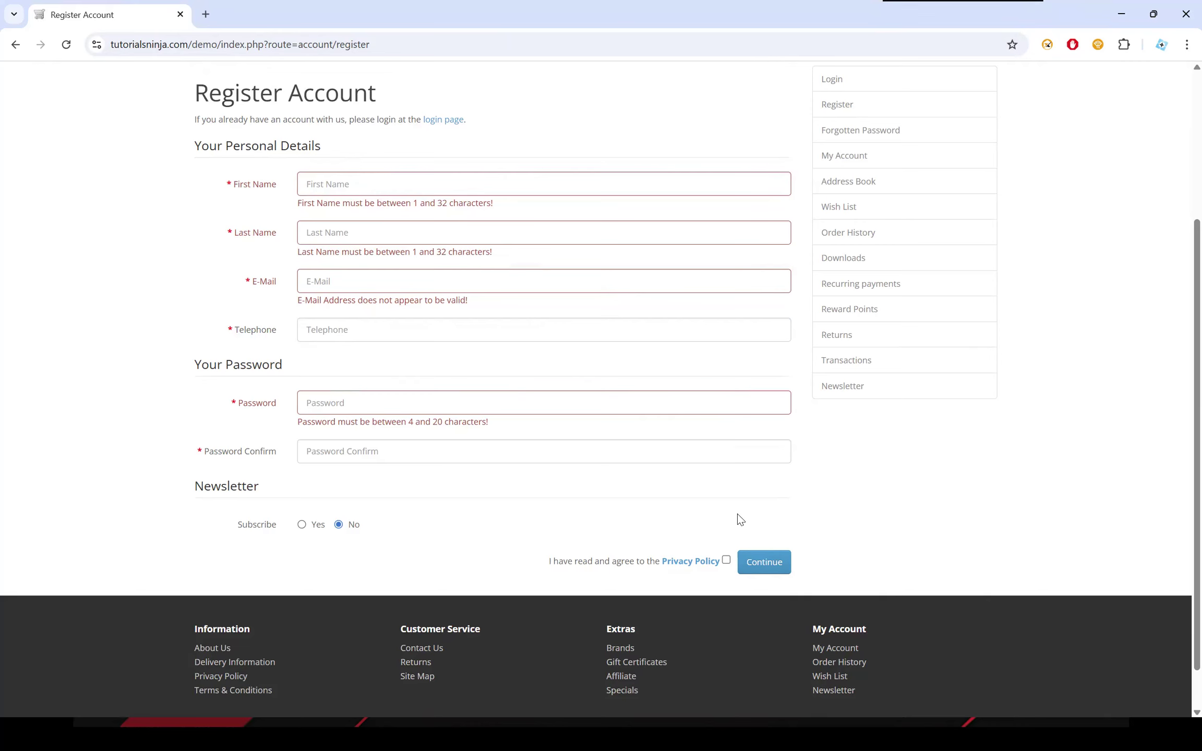
Switch to the "BugMagnet is Dead!" title slide.
key("alt+Tab")
key("alt+Tab")
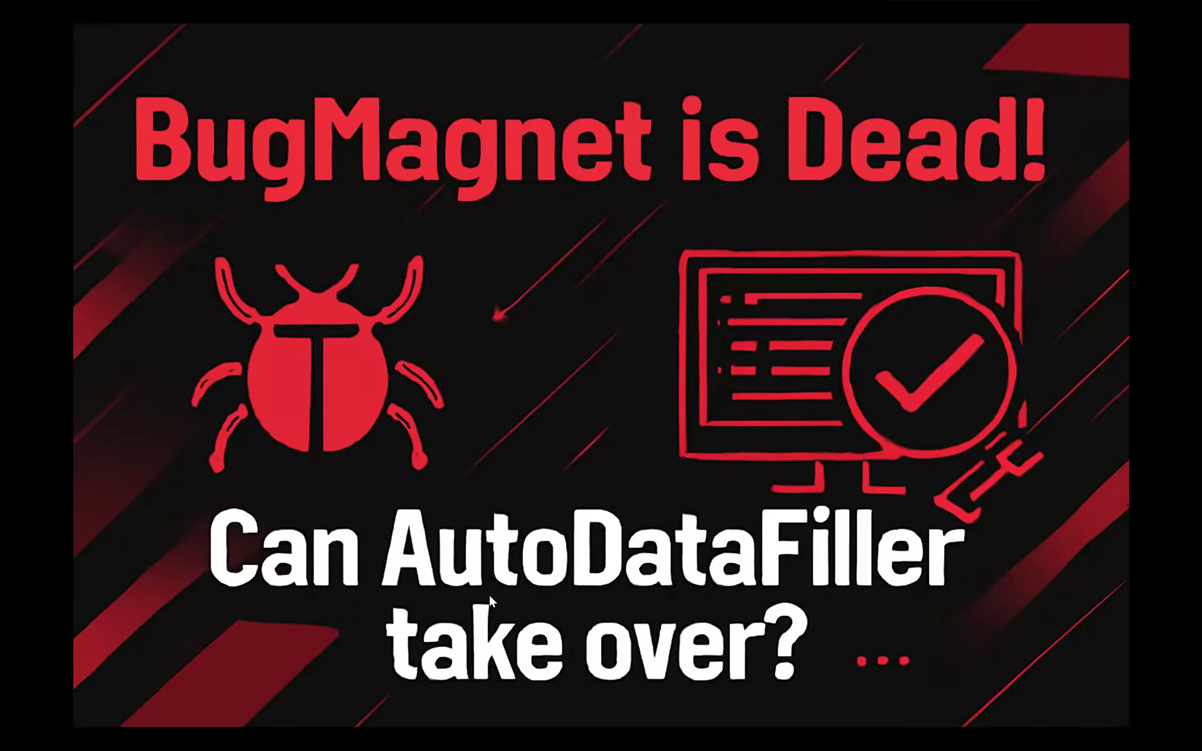